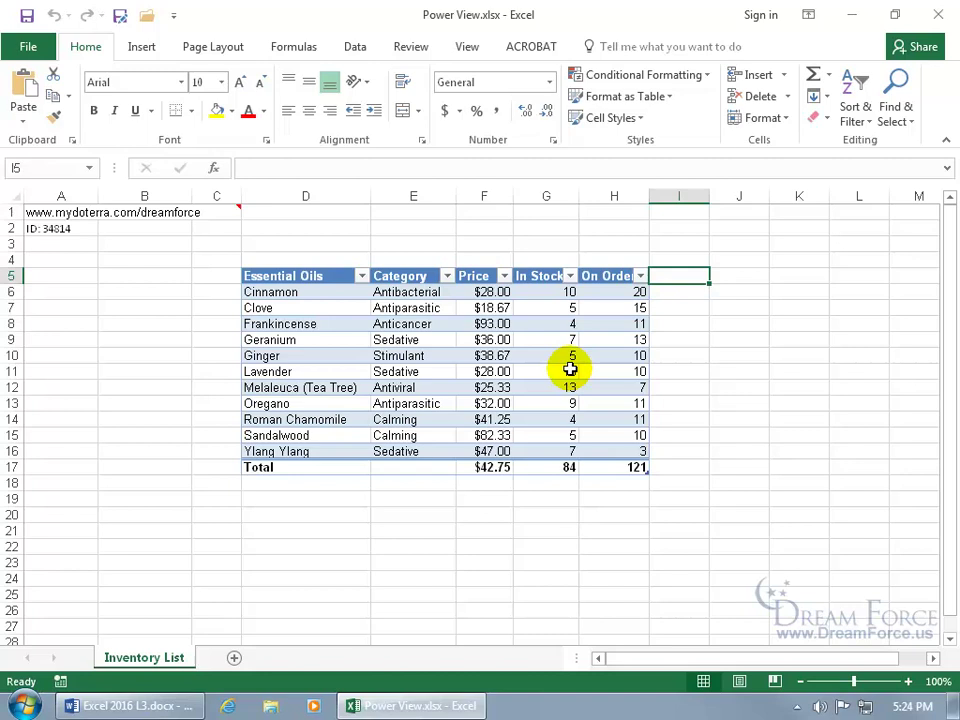
# - With a cell in the oils table selected, add 'Insert a Power View Report' from All Commands to the Quick Access Toolbar
pyautogui.click(425, 356)
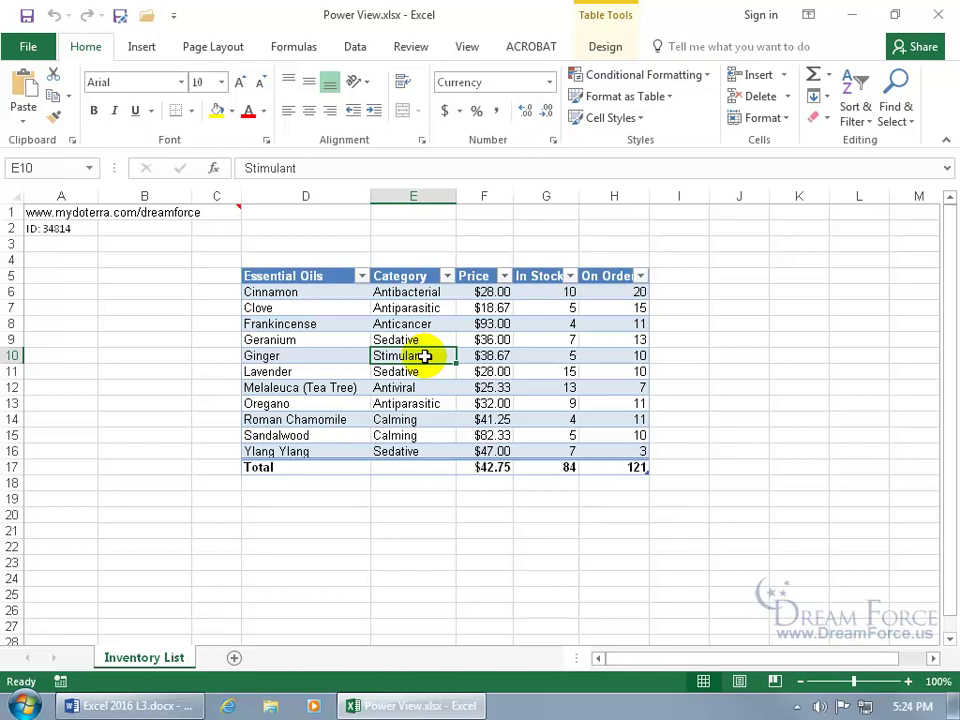
pyautogui.rightClick(94, 18)
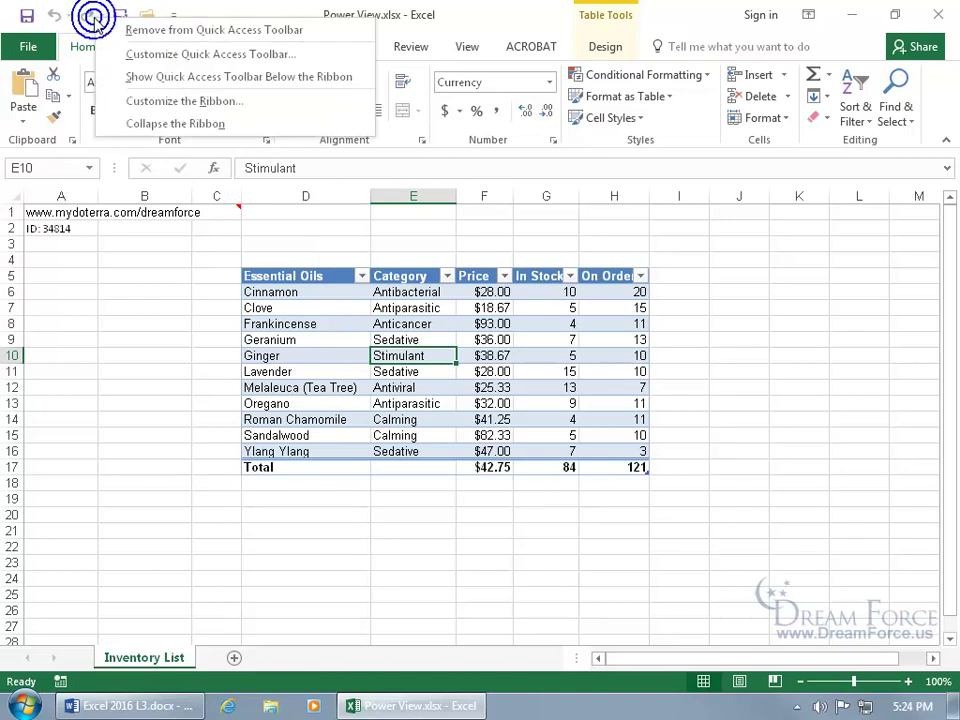
pyautogui.click(133, 55)
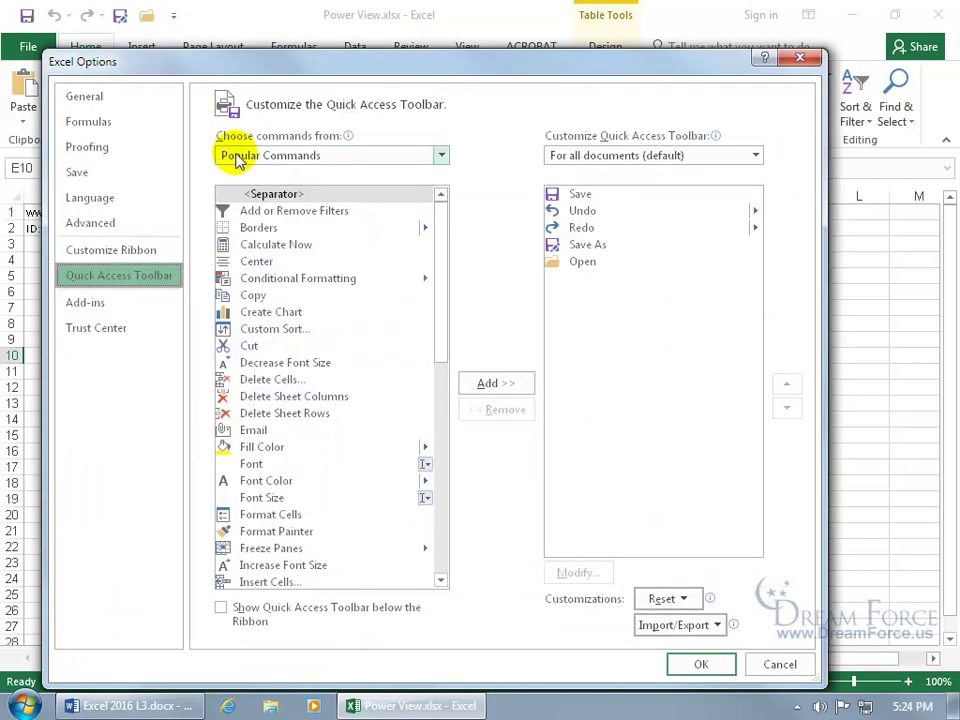
pyautogui.click(355, 156)
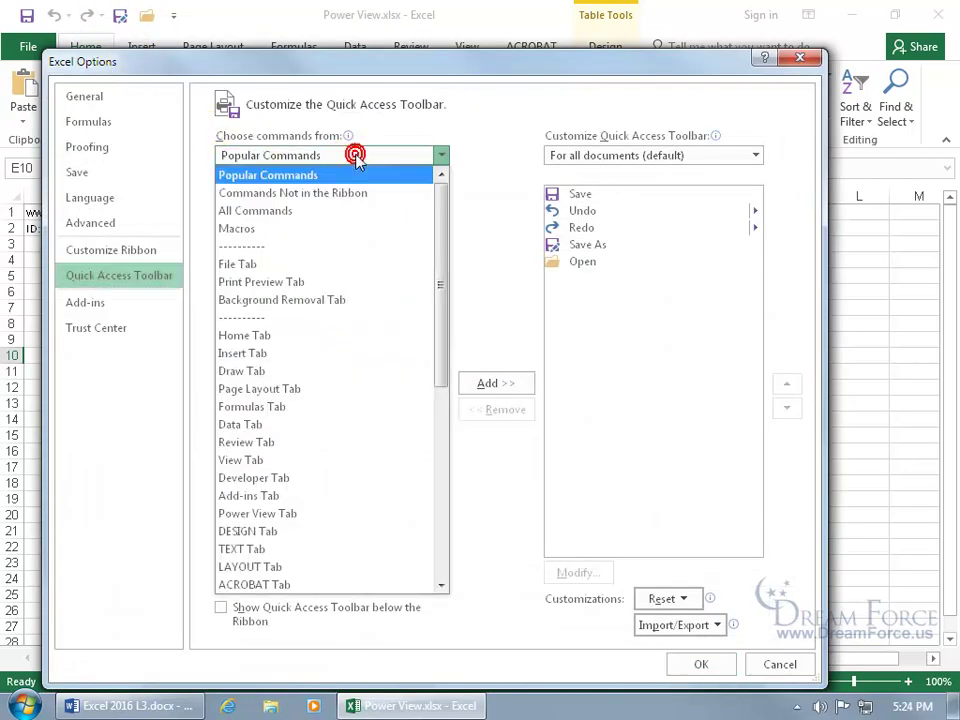
pyautogui.click(322, 212)
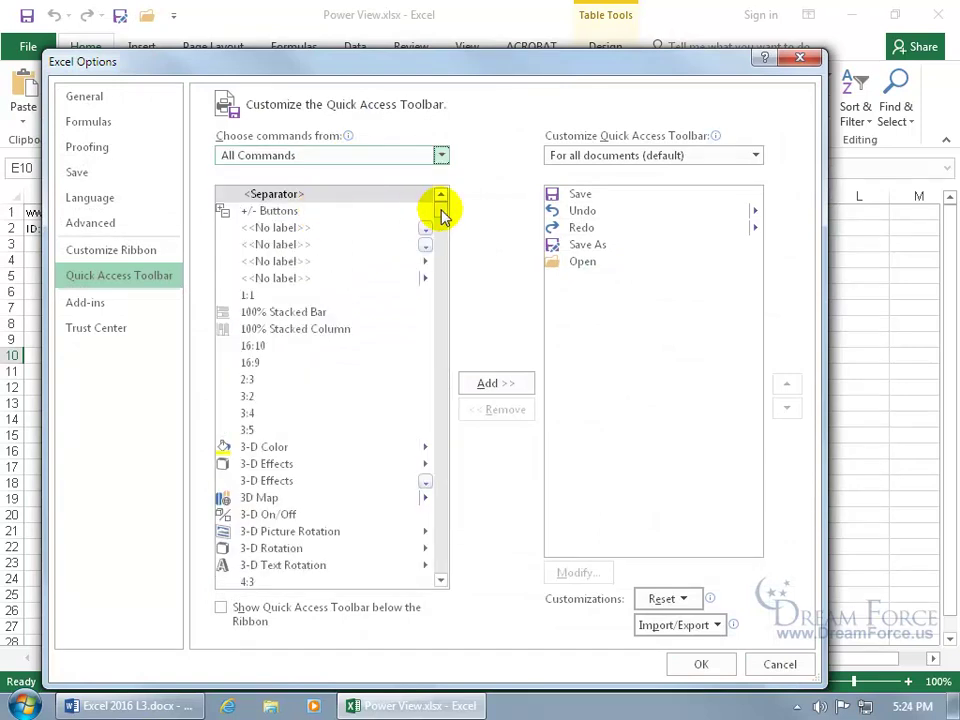
pyautogui.moveTo(441, 212); pyautogui.dragTo(437, 368)
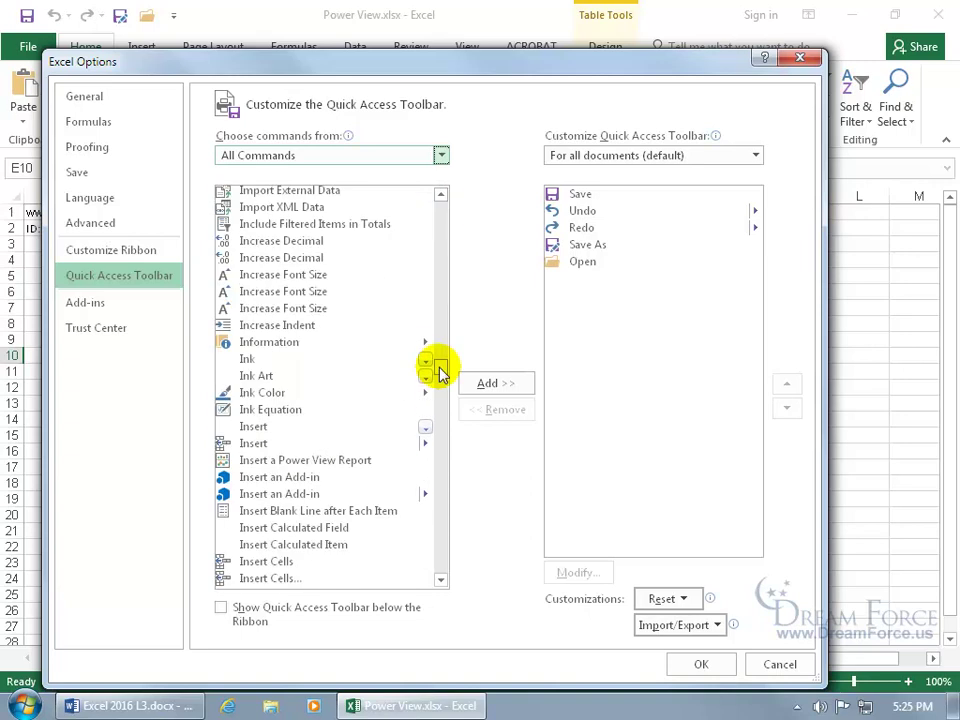
pyautogui.click(330, 463)
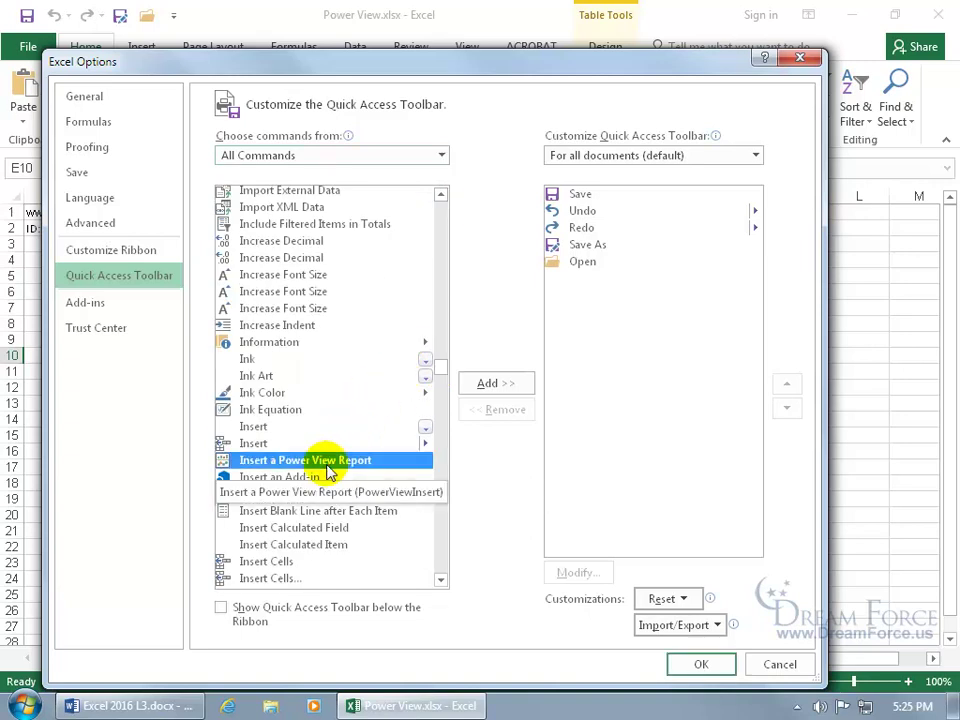
pyautogui.doubleClick(336, 462)
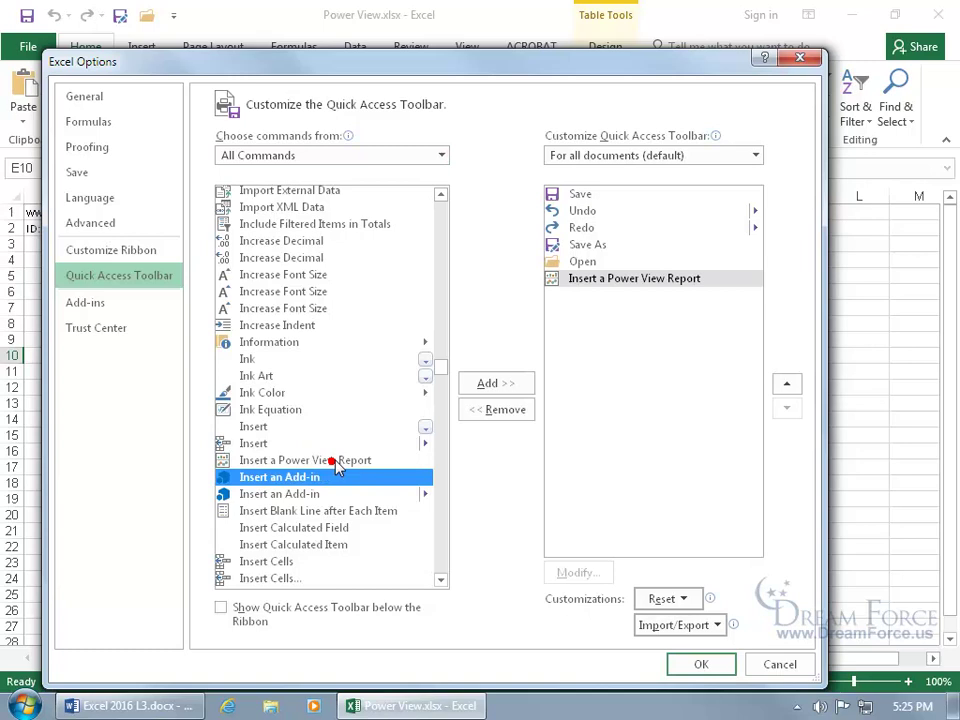
pyautogui.click(696, 665)
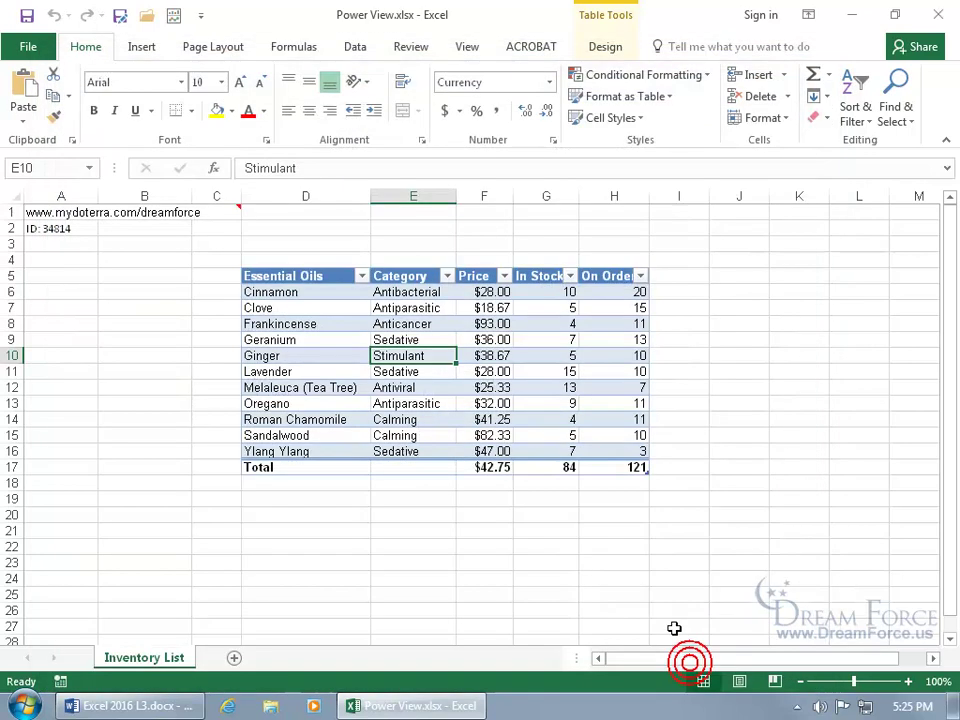
# - Insert a Power View1 report of the oils table, then go back to the Inventory List sheet
pyautogui.click(174, 18)
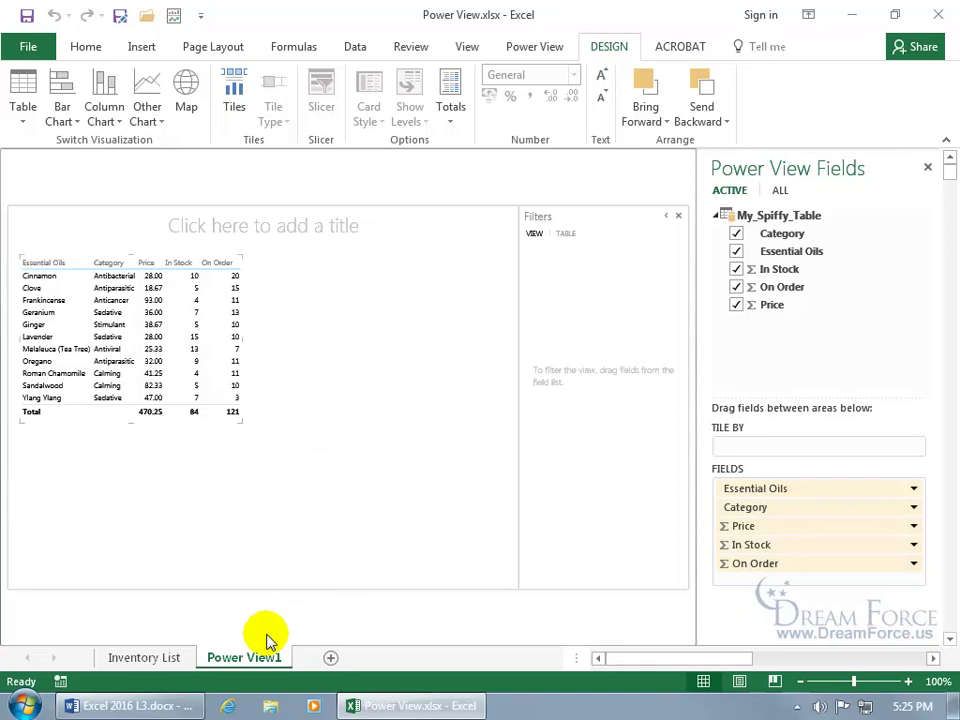
pyautogui.click(172, 657)
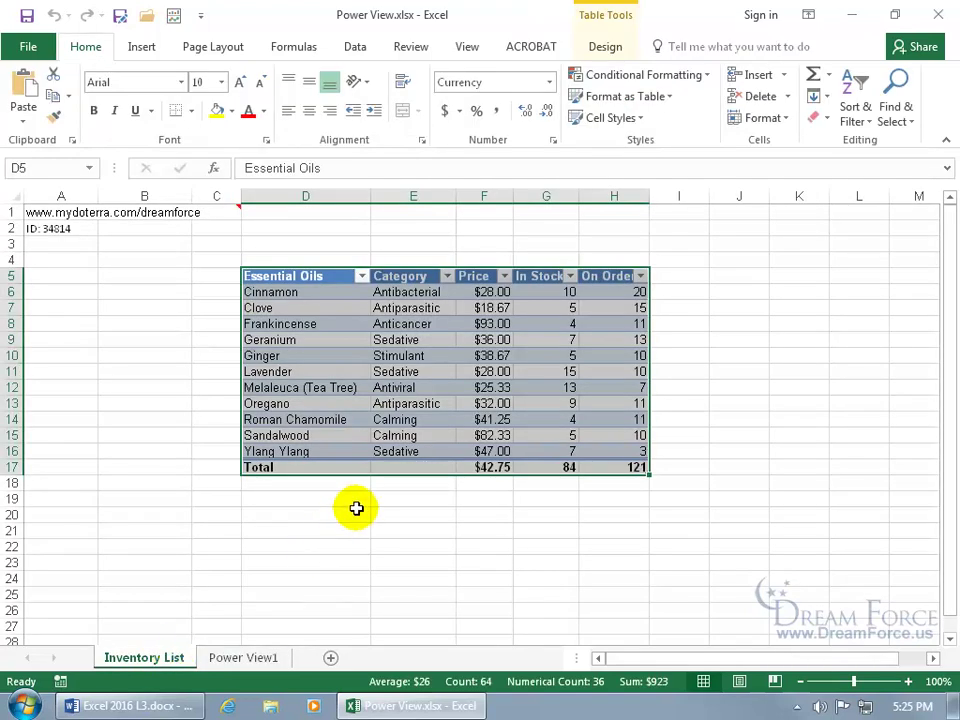
# - On Power View1, remove In Stock and On Order from the table, keeping Essential Oils, Category and Price
pyautogui.click(242, 657)
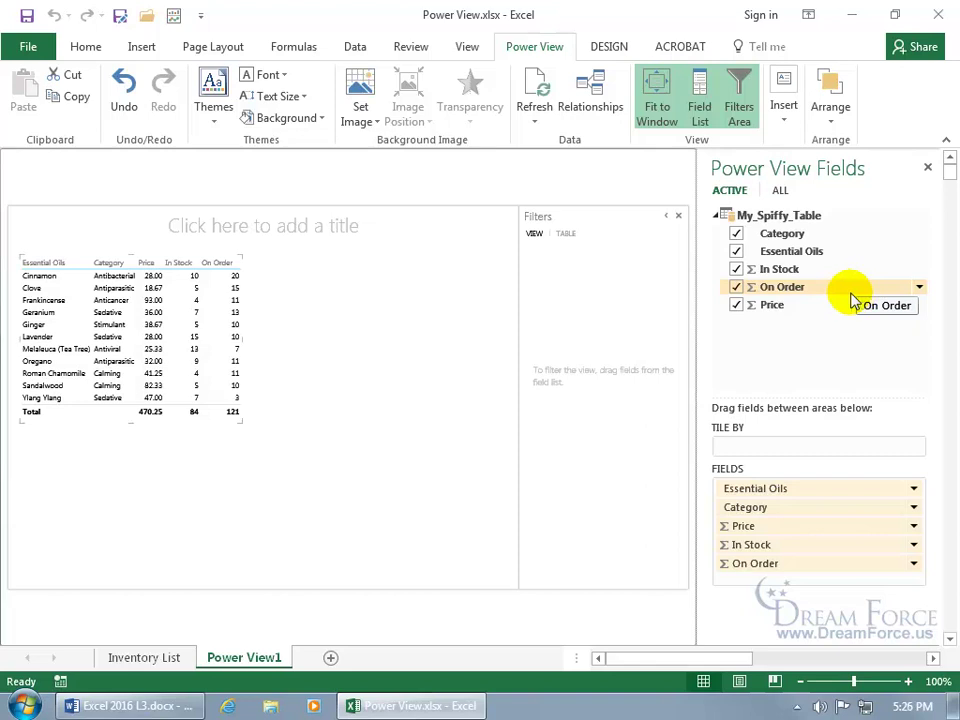
pyautogui.click(779, 191)
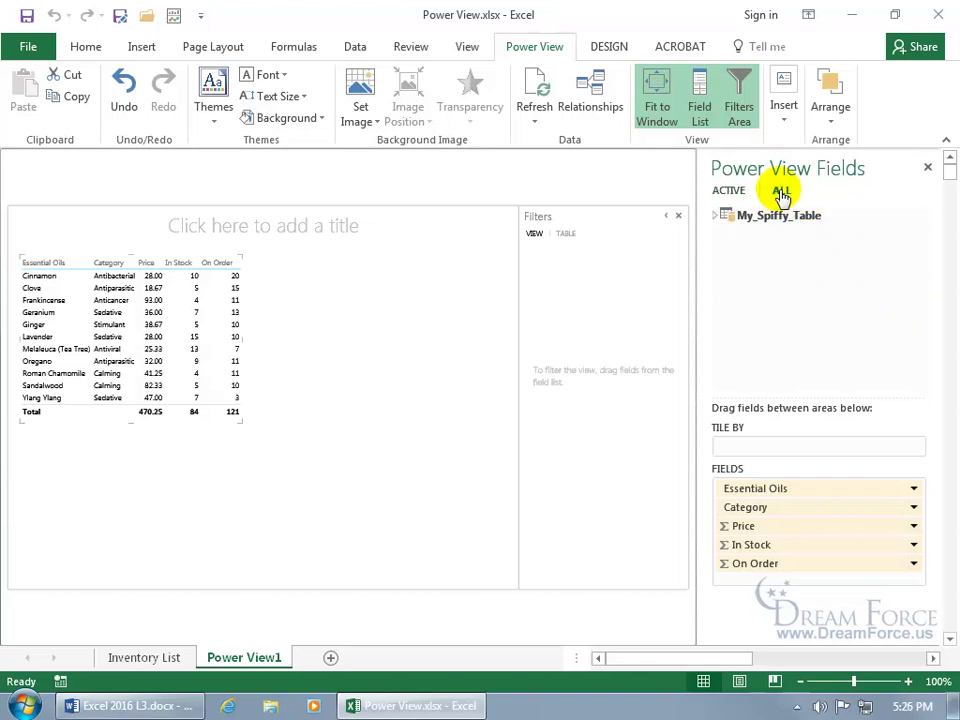
pyautogui.click(730, 192)
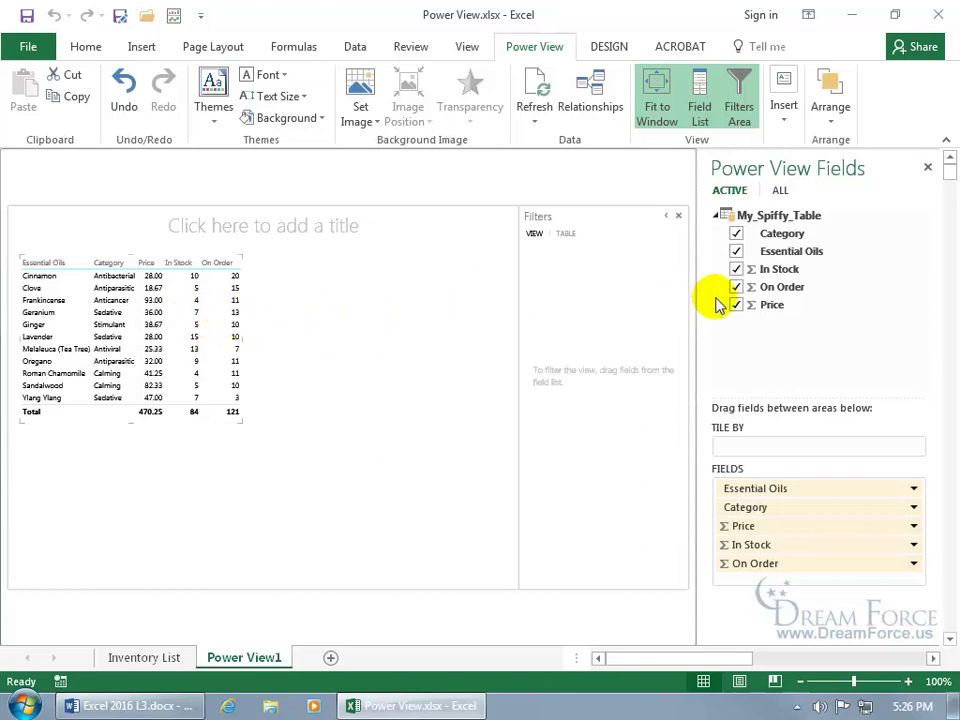
pyautogui.click(737, 270)
pyautogui.click(737, 270)
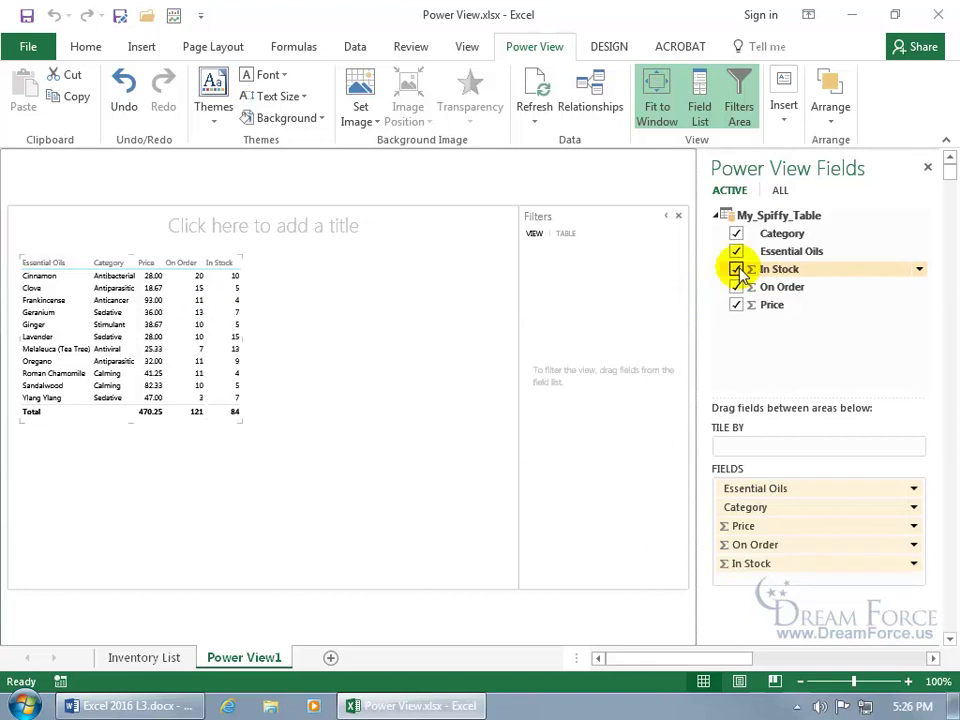
pyautogui.click(737, 270)
pyautogui.click(737, 287)
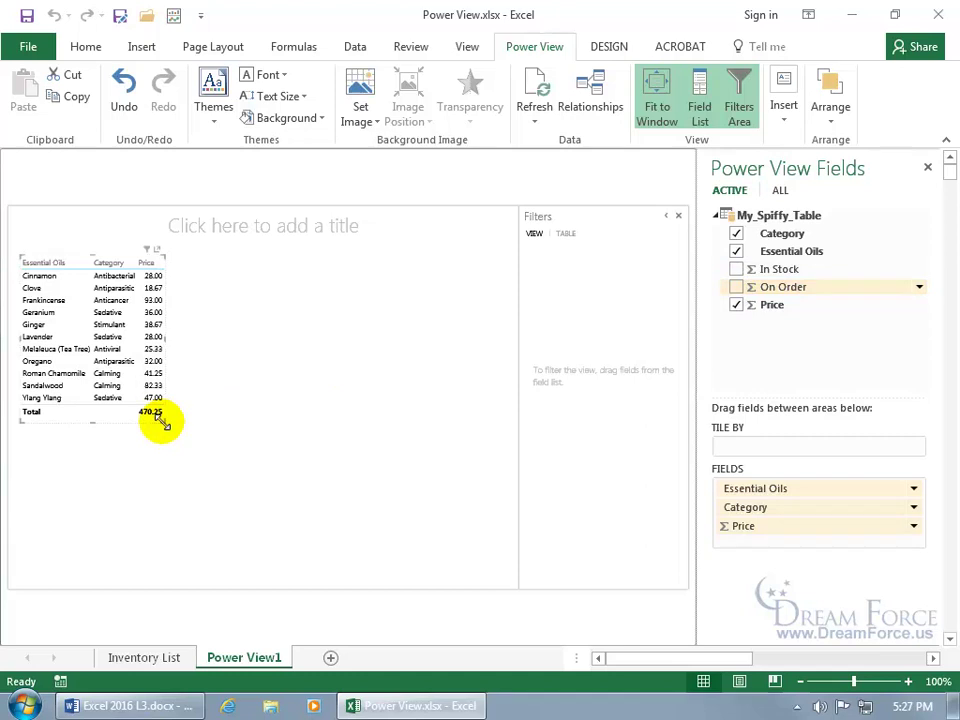
# - Enlarge the Power View table and raise its font size four steps so more oil rows and the Price total show
pyautogui.moveTo(160, 420); pyautogui.dragTo(276, 490)
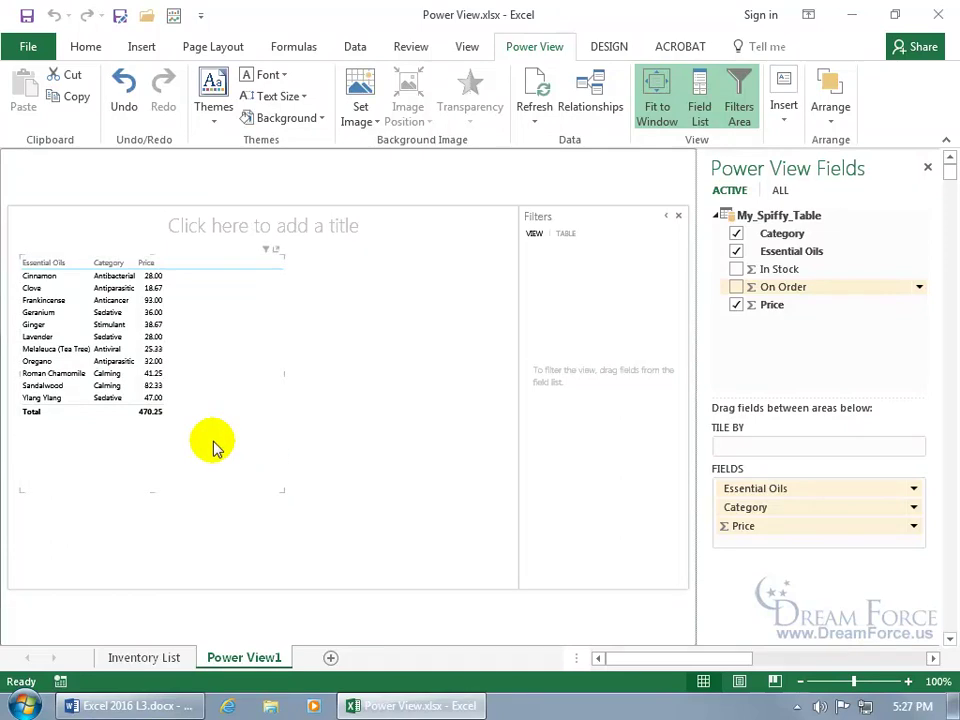
pyautogui.click(609, 47)
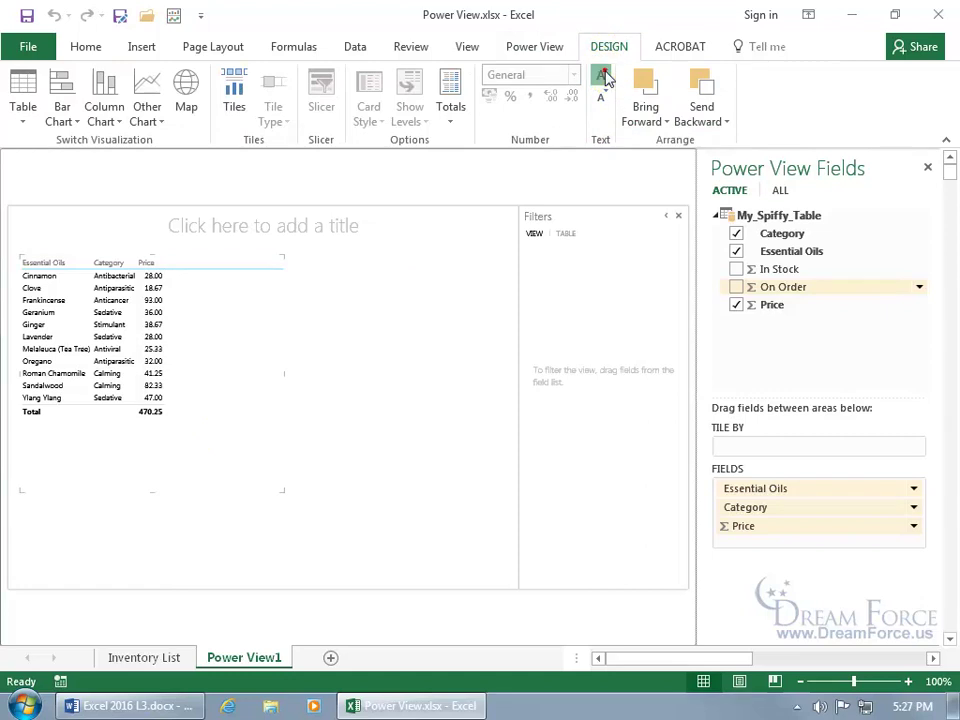
pyautogui.click(604, 78)
pyautogui.click(604, 78)
pyautogui.click(604, 78)
pyautogui.click(604, 78)
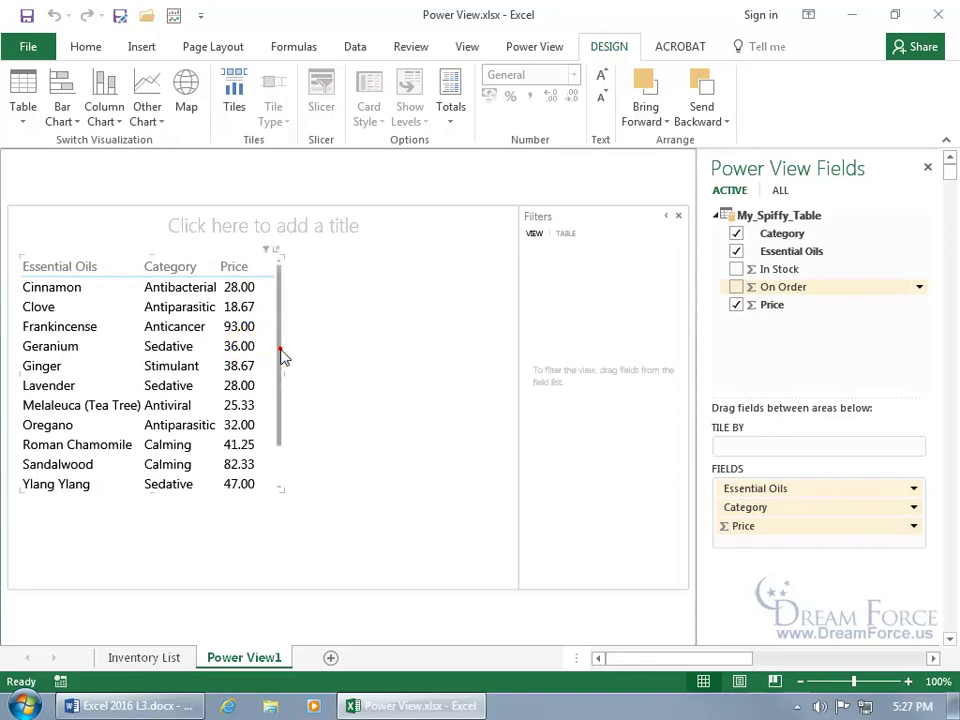
pyautogui.moveTo(280, 350); pyautogui.dragTo(283, 425)
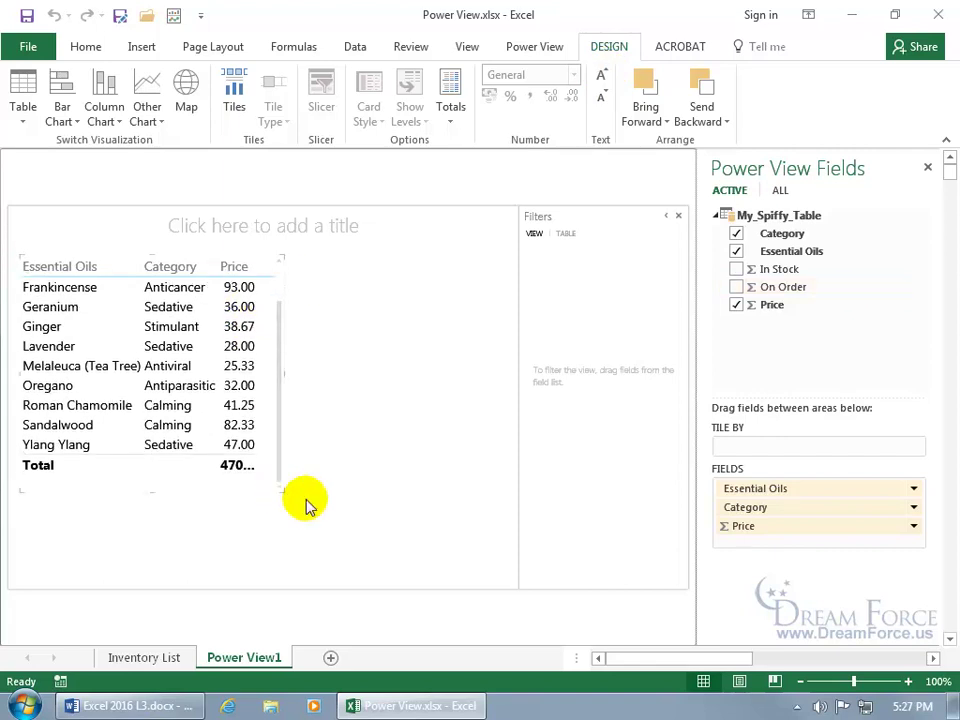
pyautogui.moveTo(281, 489); pyautogui.dragTo(311, 510)
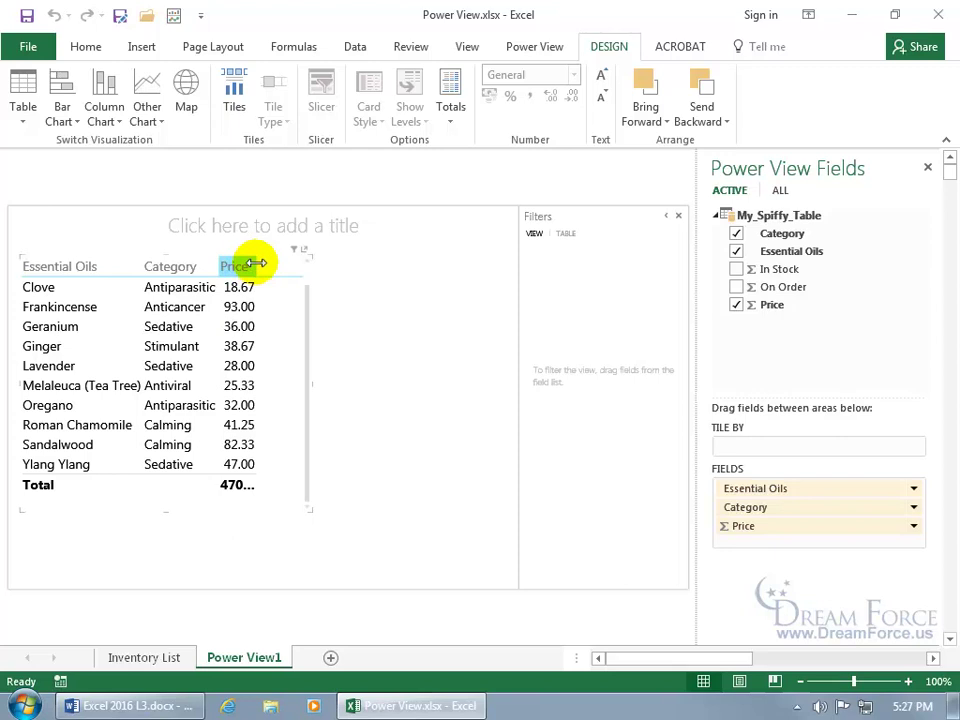
# - Widen the Price, Category and Essential Oils columns and the table, sorting by Category and then oil name
pyautogui.moveTo(258, 262); pyautogui.dragTo(277, 266)
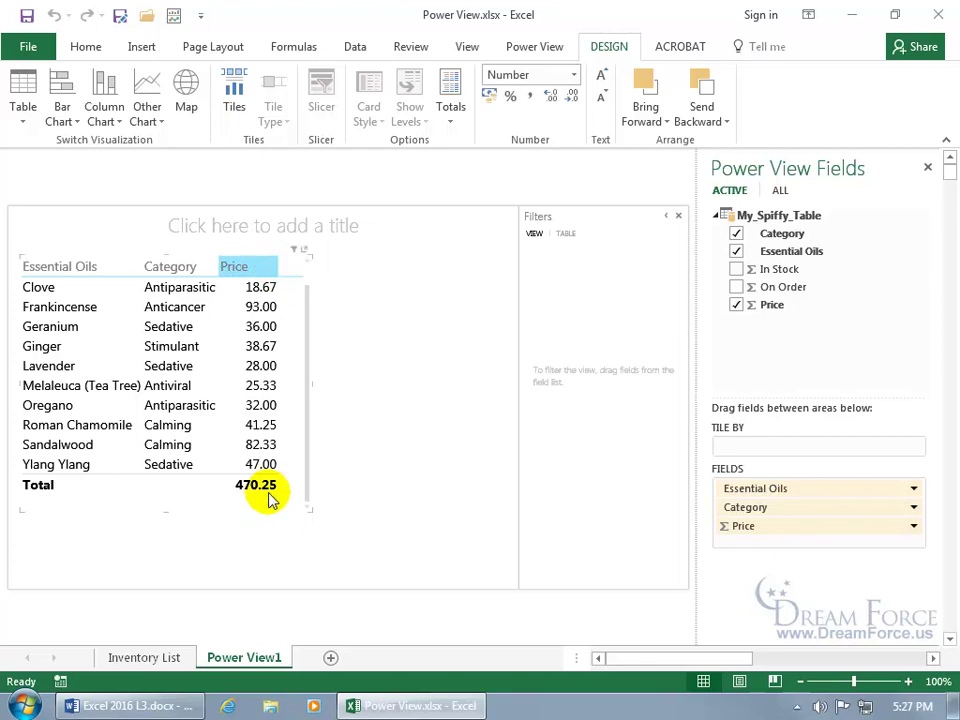
pyautogui.click(190, 267)
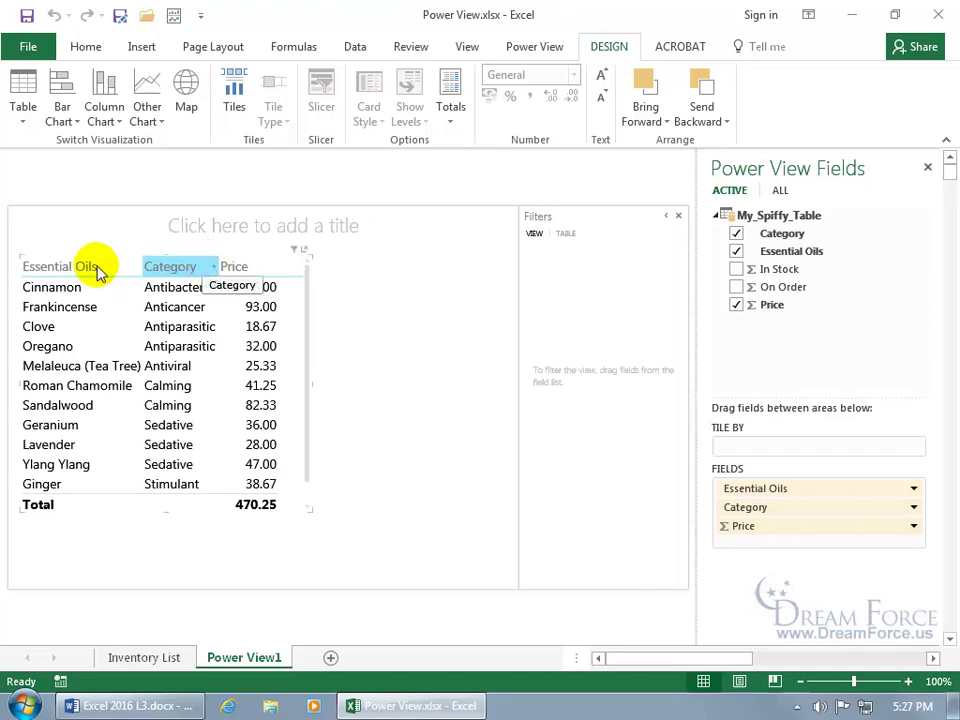
pyautogui.click(52, 268)
pyautogui.click(51, 269)
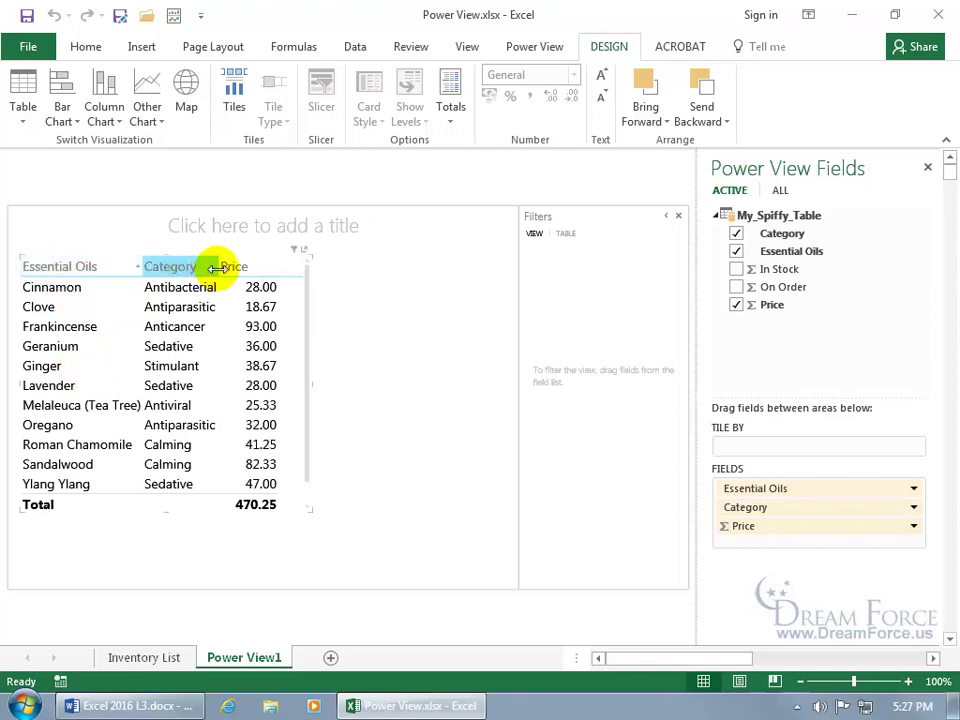
pyautogui.moveTo(217, 268); pyautogui.dragTo(245, 266)
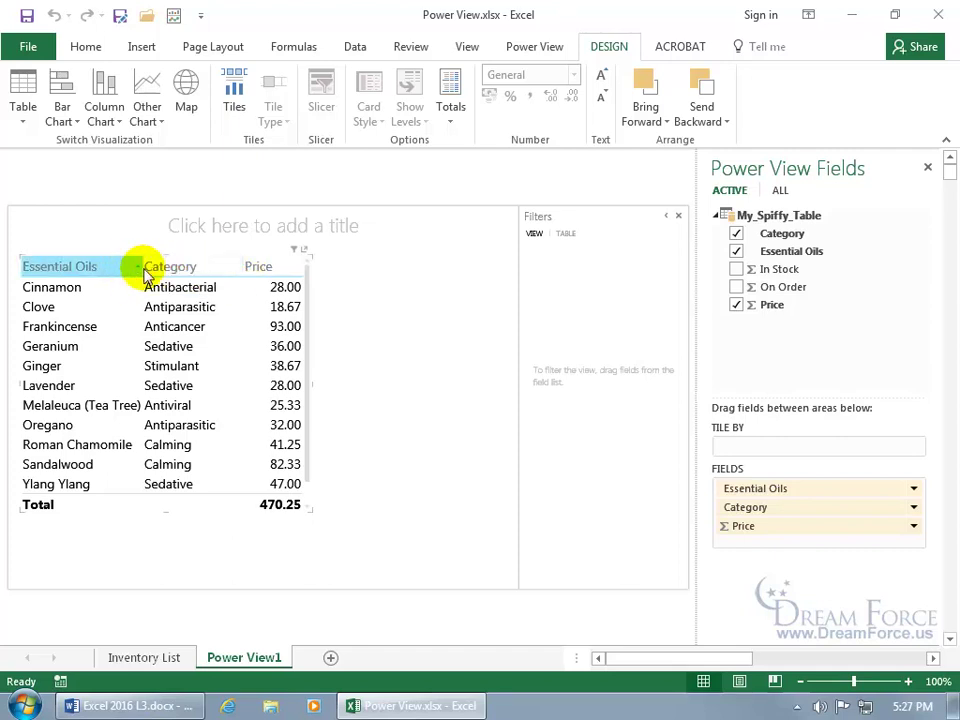
pyautogui.moveTo(140, 266); pyautogui.dragTo(157, 266)
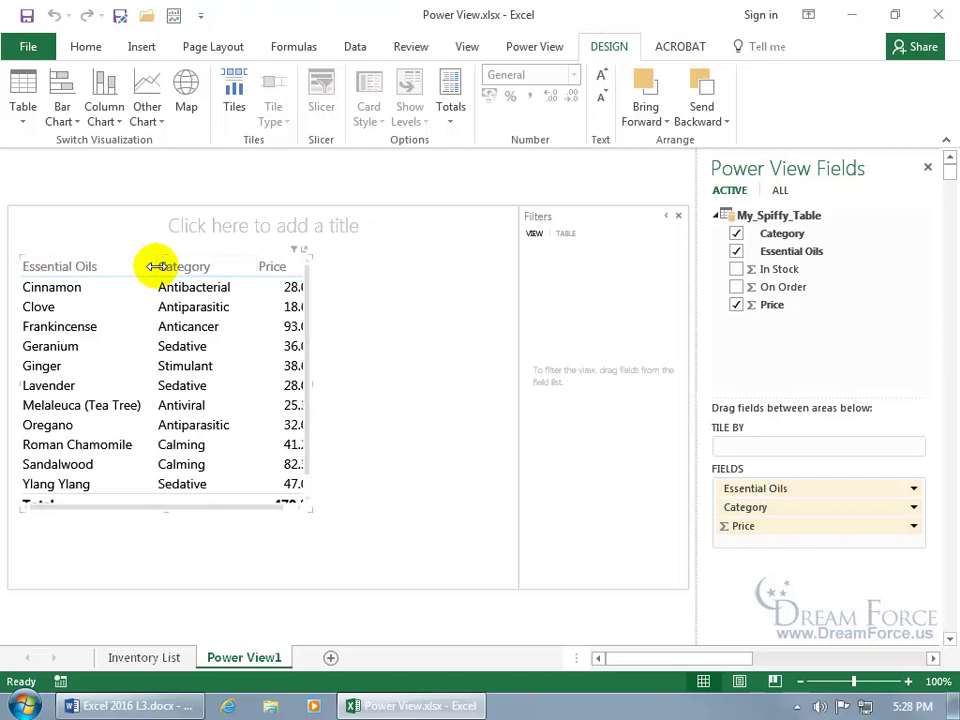
pyautogui.moveTo(313, 384); pyautogui.dragTo(343, 386)
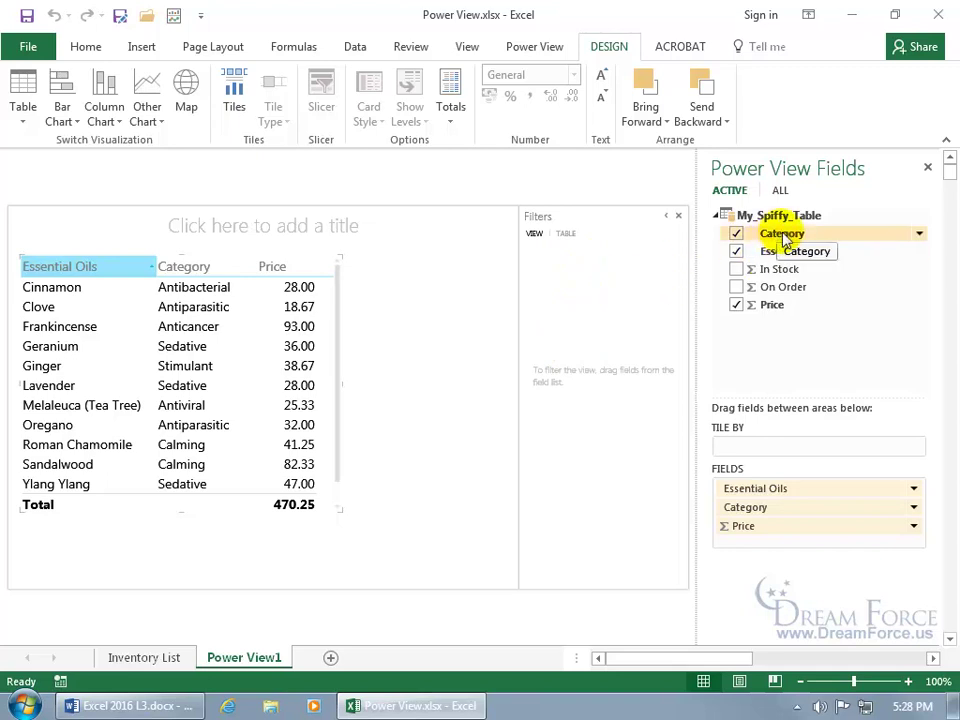
# - Add Category to the Filters area, then hide and restore the Power View Fields list
pyautogui.moveTo(785, 237); pyautogui.dragTo(591, 296)
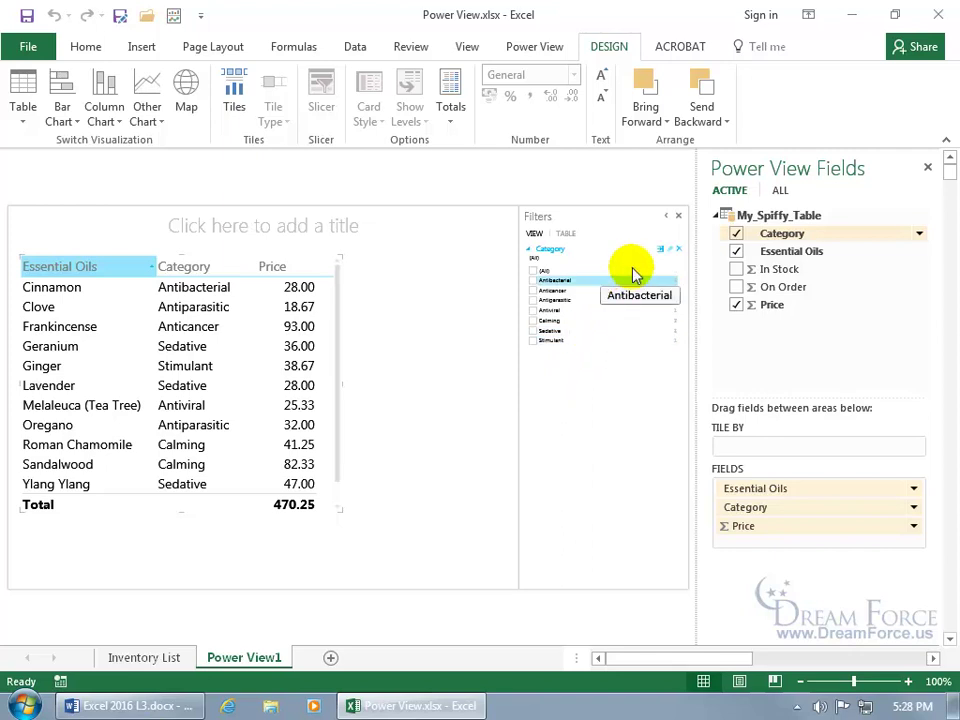
pyautogui.click(928, 170)
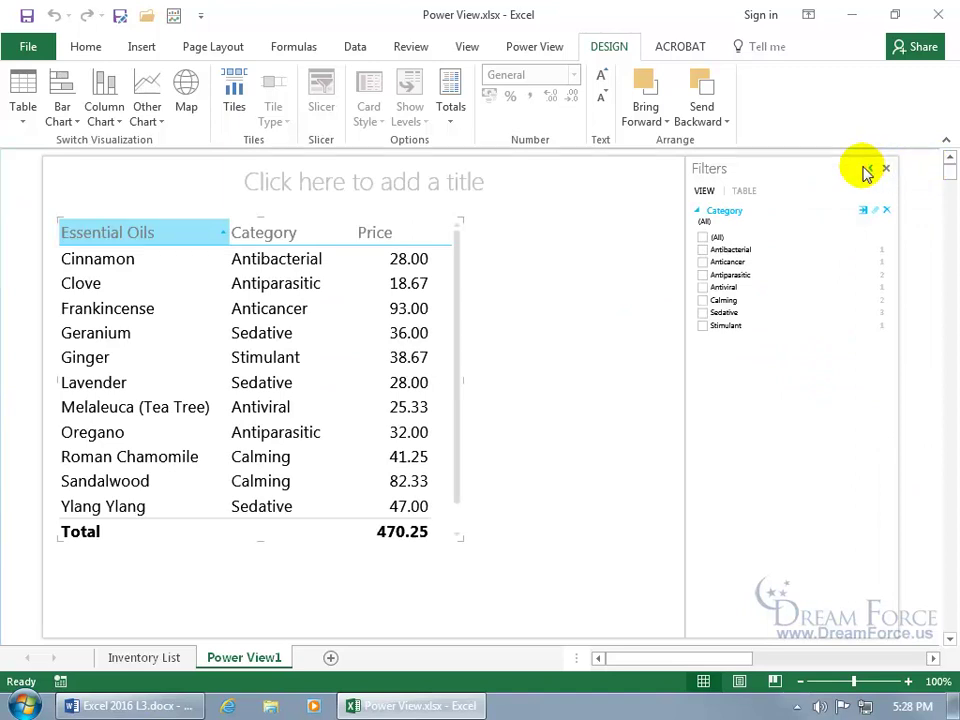
pyautogui.click(532, 50)
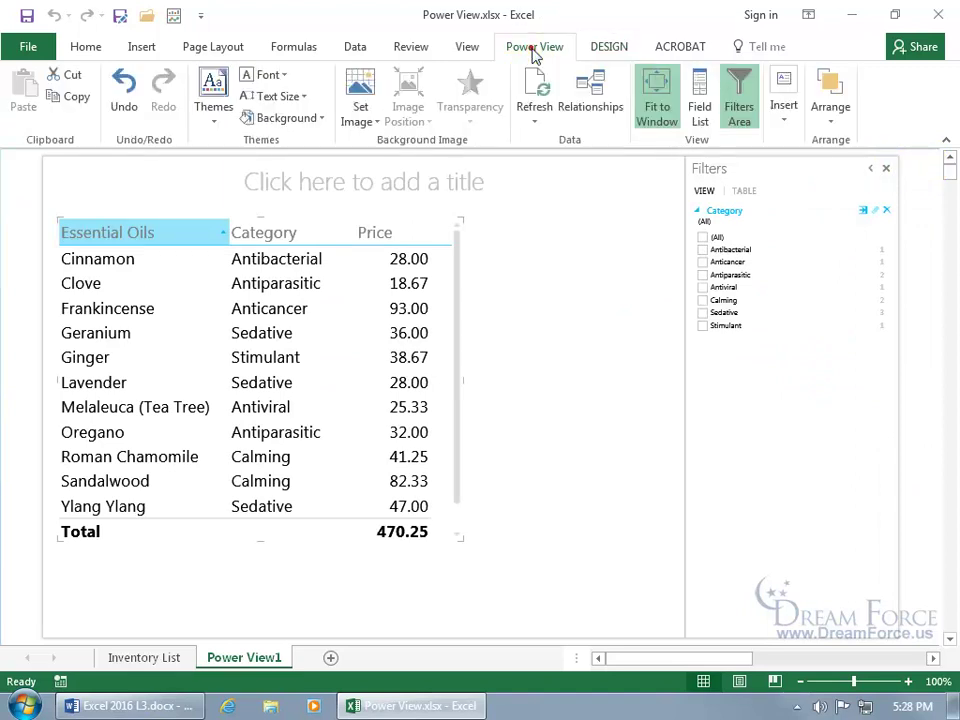
pyautogui.click(700, 100)
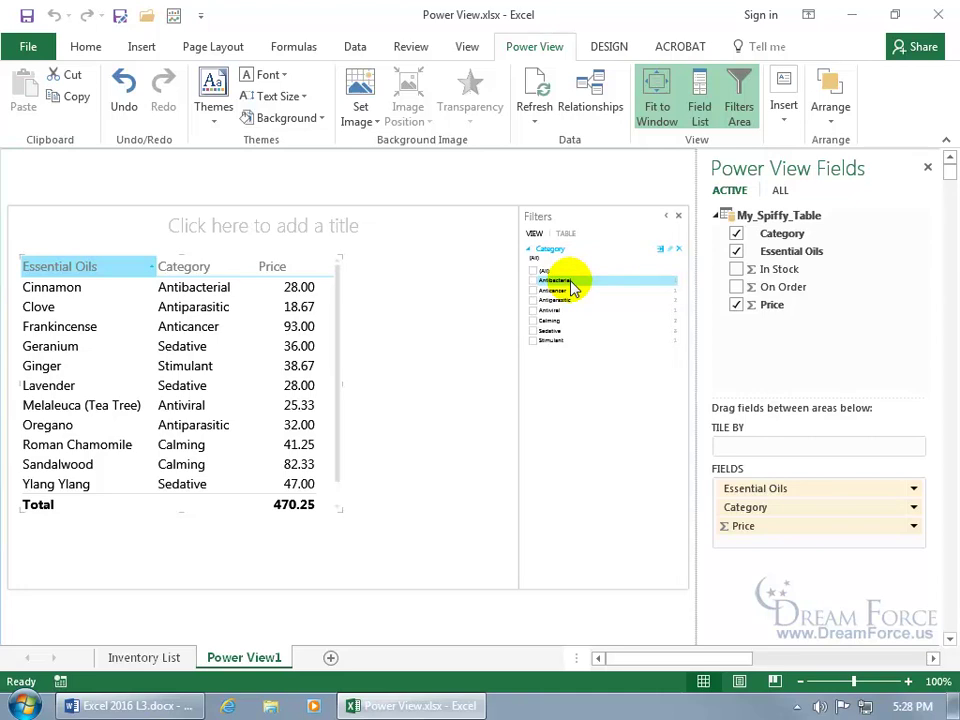
# - Try Category filters Antibacterial/Anticancer/Antiparasitic, then Antibacterial/Antiviral/Calming, and finally clear the filter
pyautogui.click(532, 280)
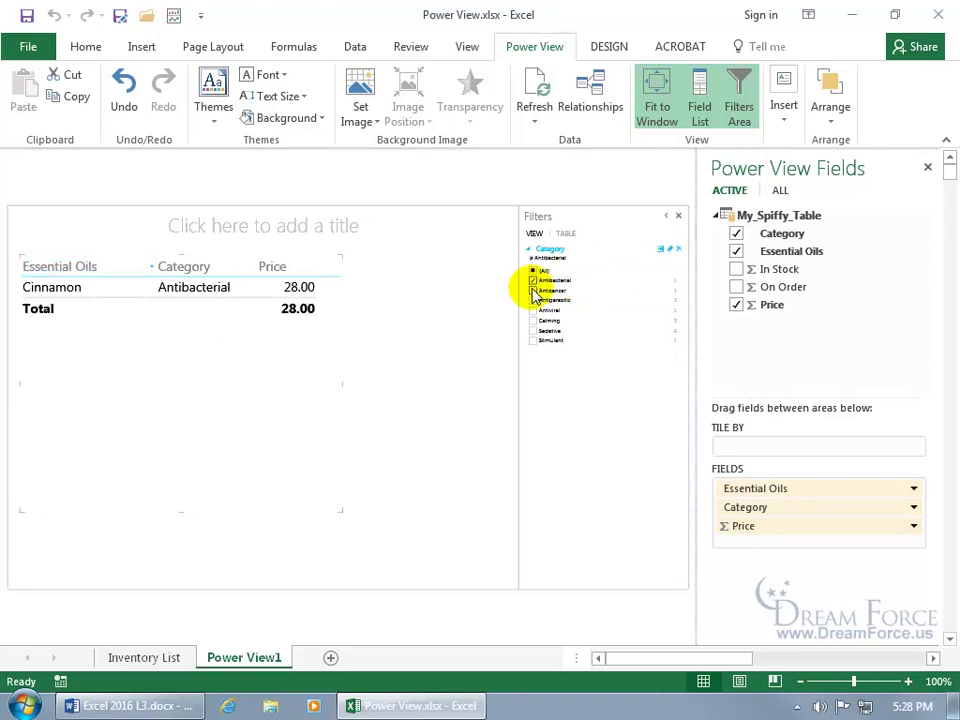
pyautogui.click(532, 290)
pyautogui.click(532, 300)
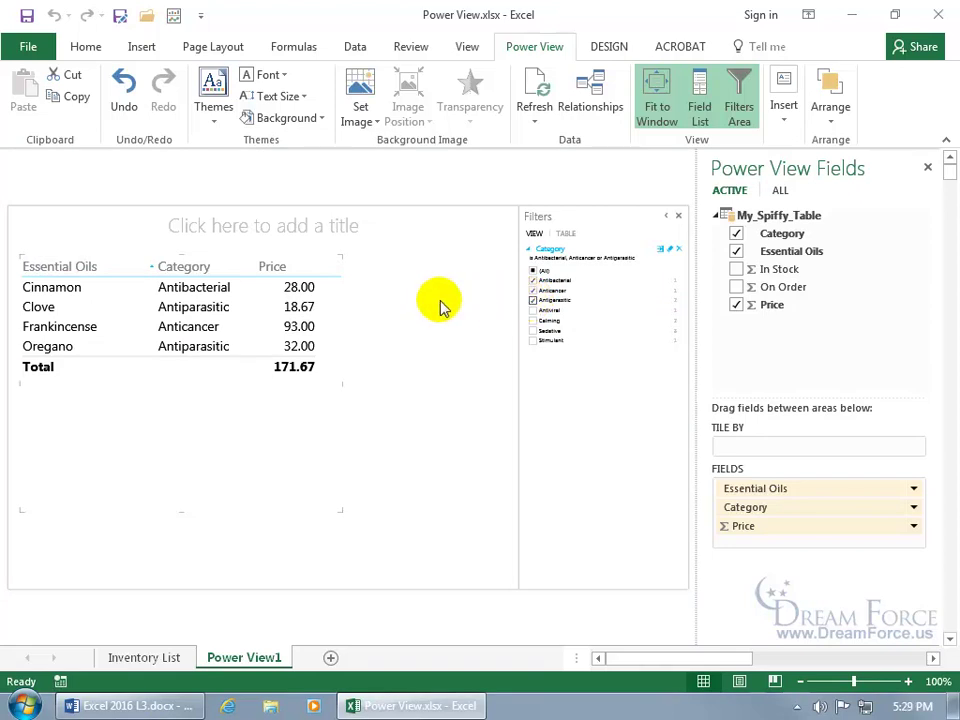
pyautogui.click(534, 271)
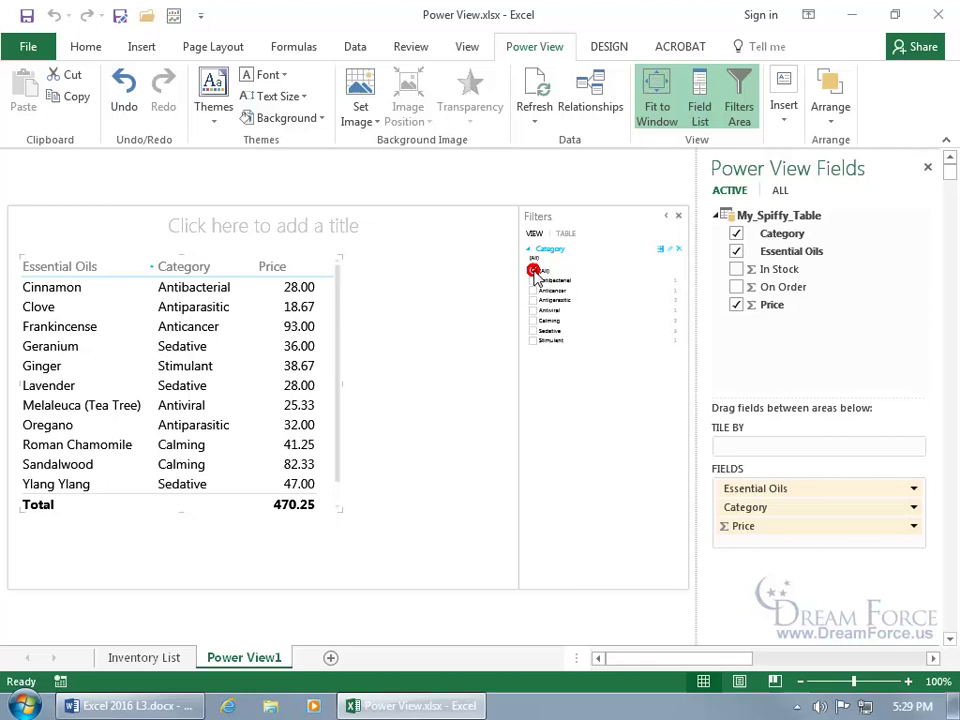
pyautogui.click(533, 280)
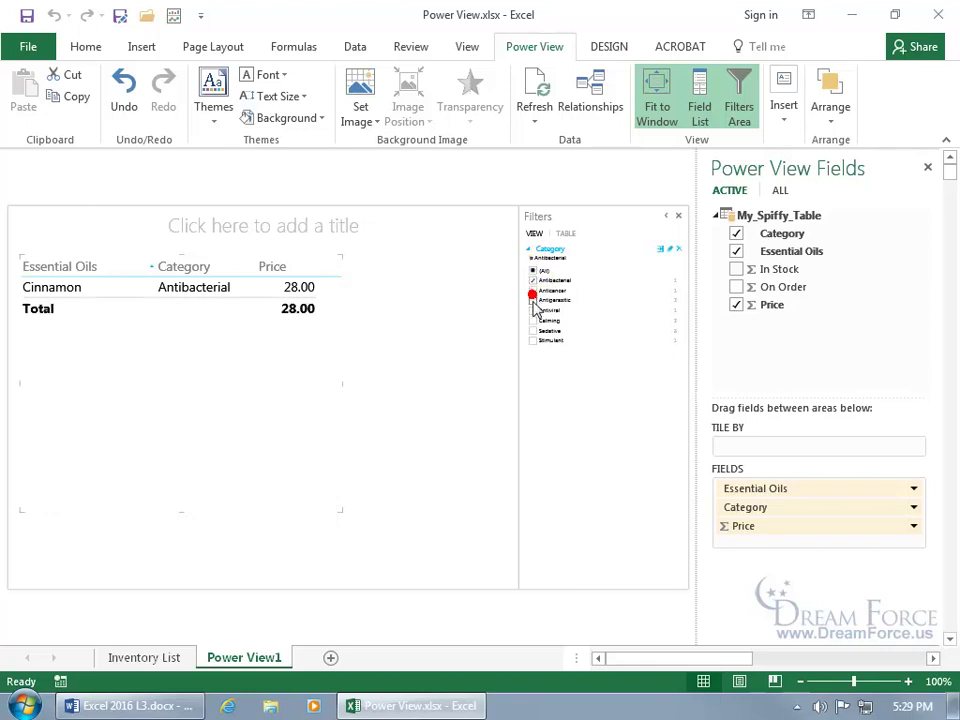
pyautogui.click(533, 310)
pyautogui.click(533, 320)
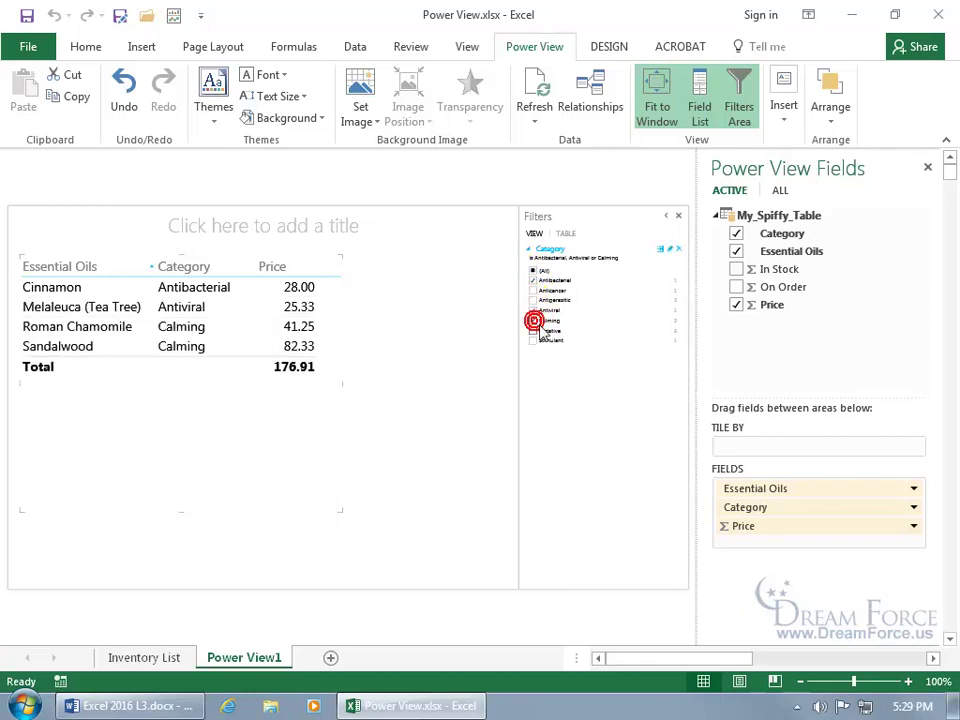
pyautogui.click(672, 250)
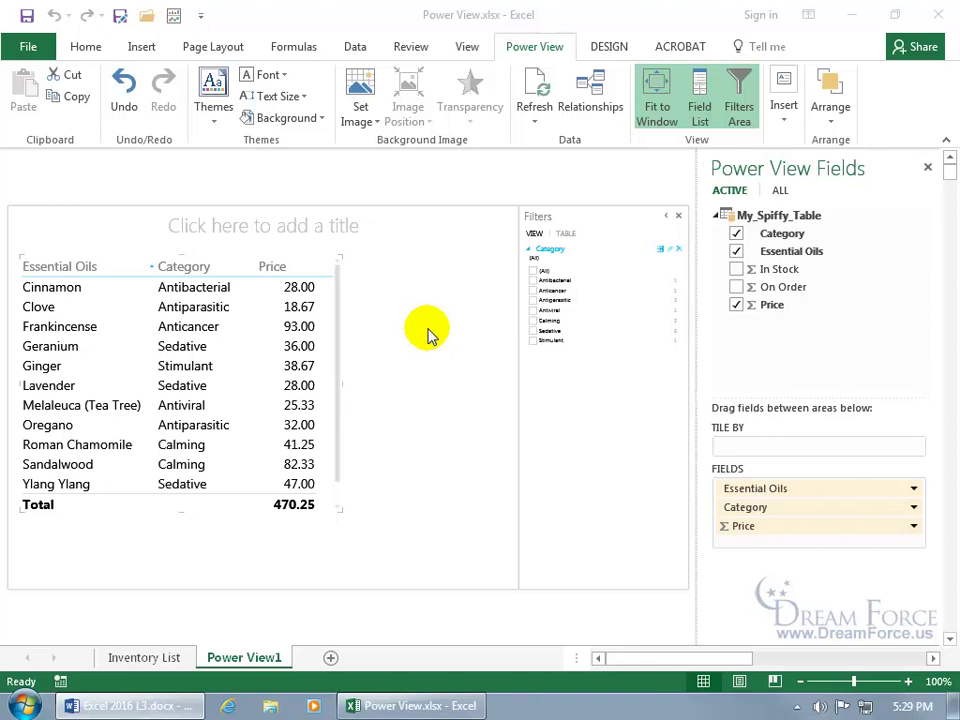
# - Open the Other Chart dropdown in Switch Visualization on the Power View DESIGN tab
pyautogui.click(606, 47)
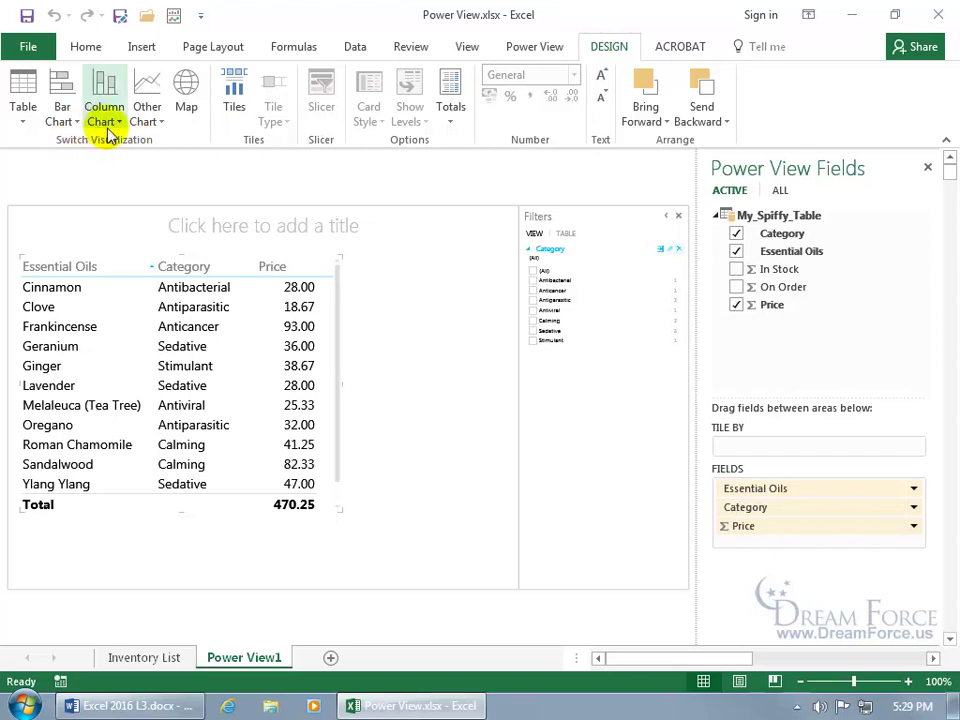
pyautogui.click(152, 120)
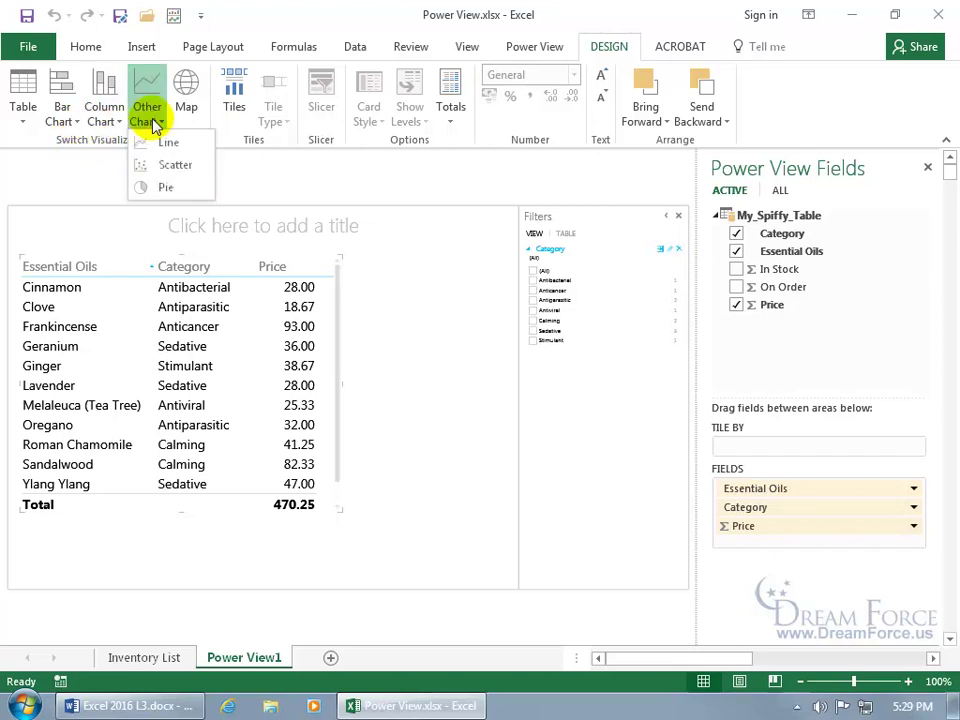
# - Switch the table to a Pie chart and enlarge it so the legend names show fully
pyautogui.click(160, 193)
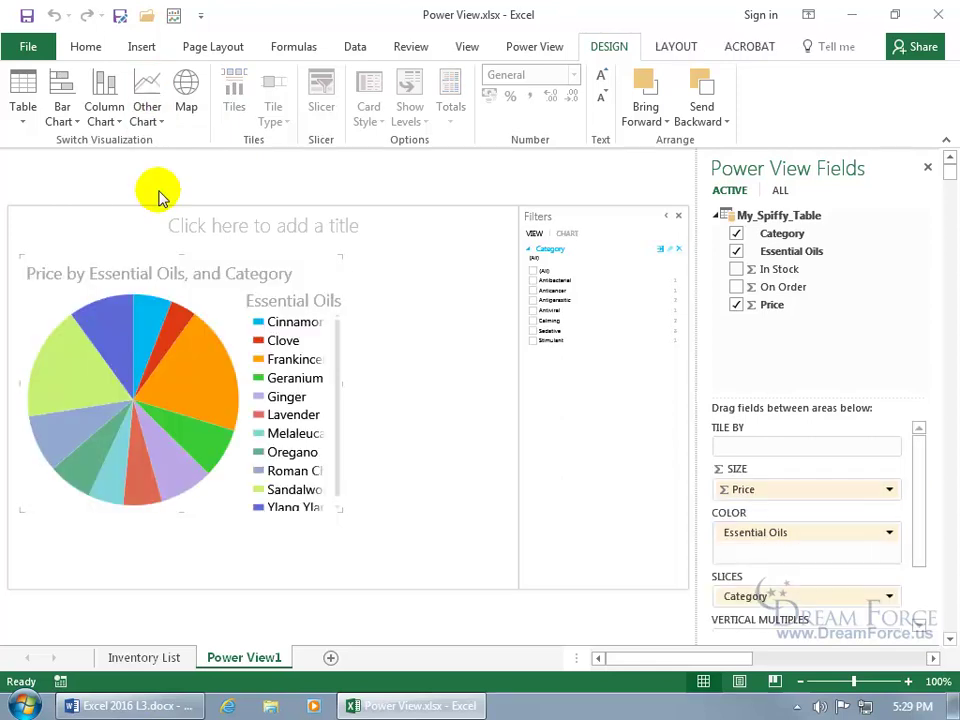
pyautogui.moveTo(342, 385); pyautogui.dragTo(433, 386)
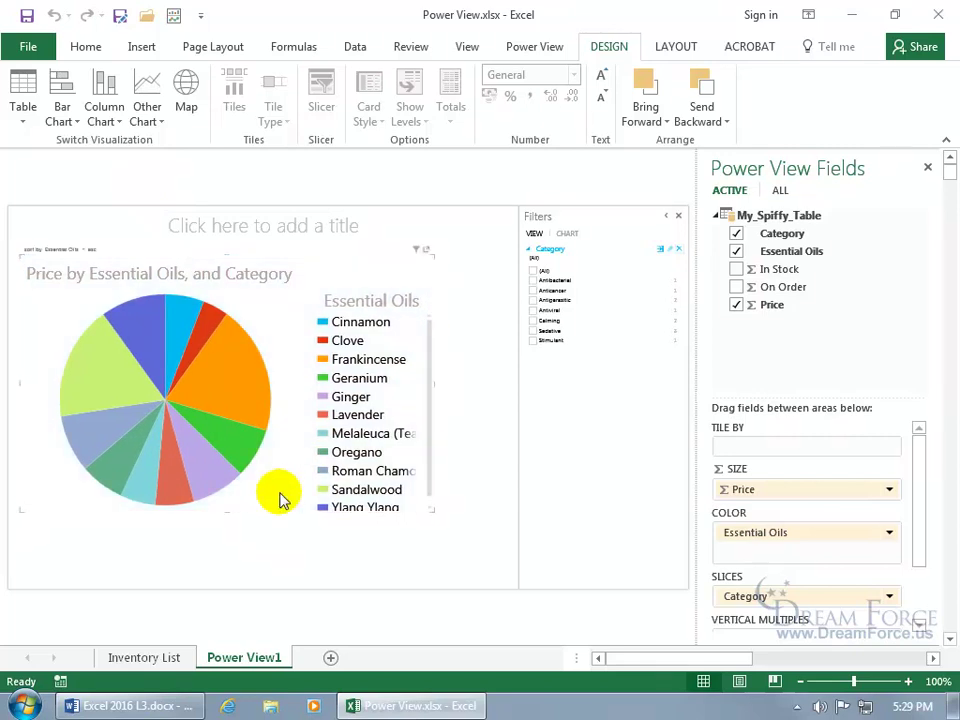
pyautogui.moveTo(229, 513); pyautogui.dragTo(228, 542)
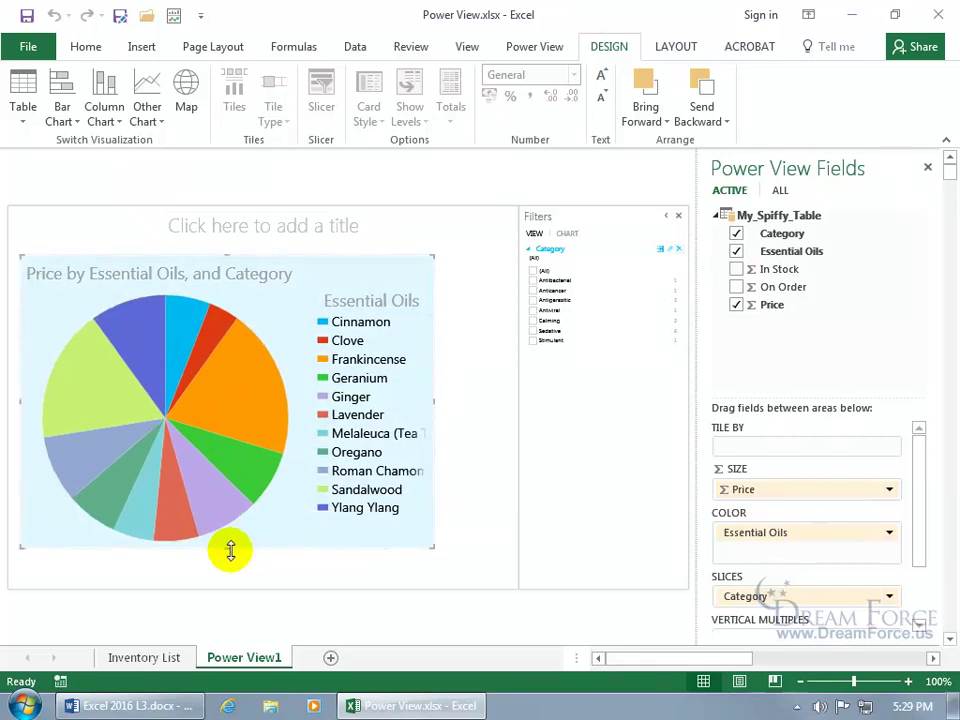
pyautogui.moveTo(433, 549); pyautogui.dragTo(512, 533)
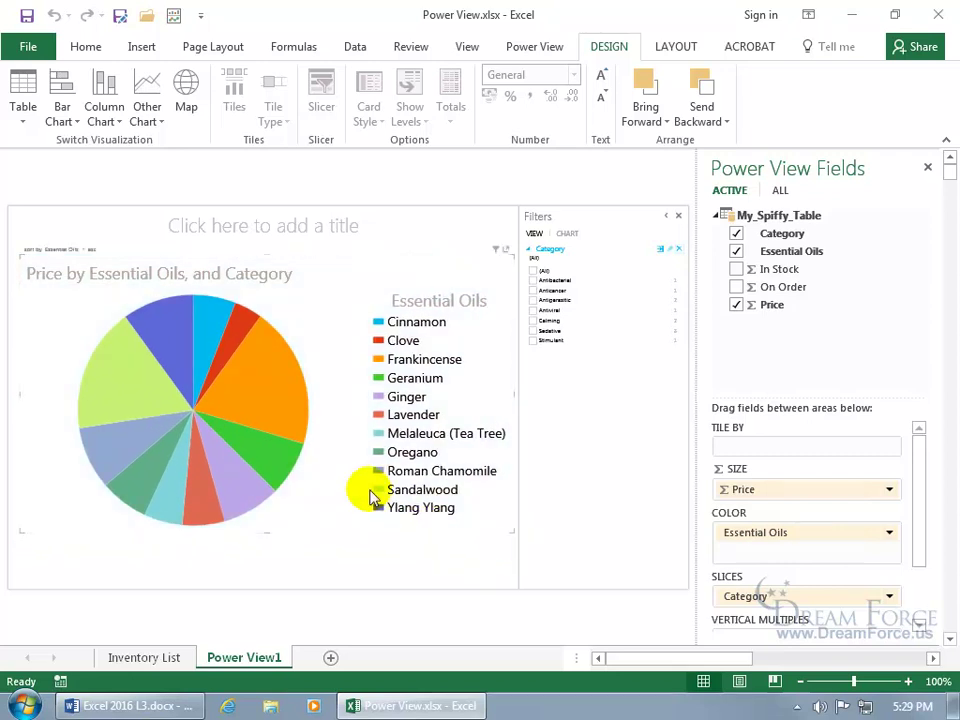
# - Title the sheet 'Cost Chart' and reselect the pie chart
pyautogui.click(235, 229)
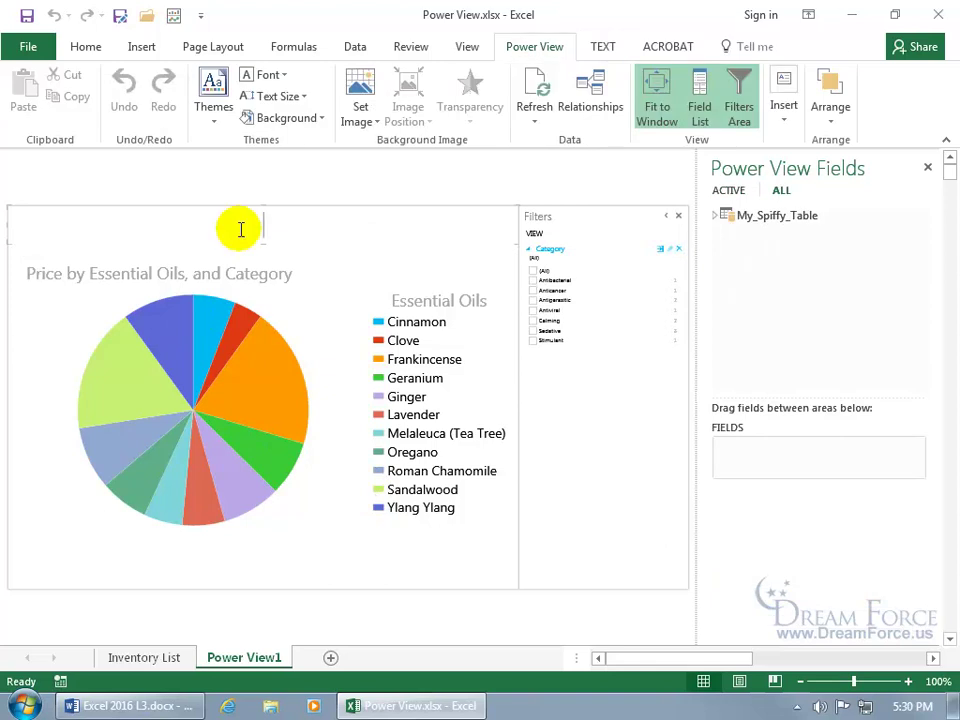
pyautogui.write('Cost Chart')
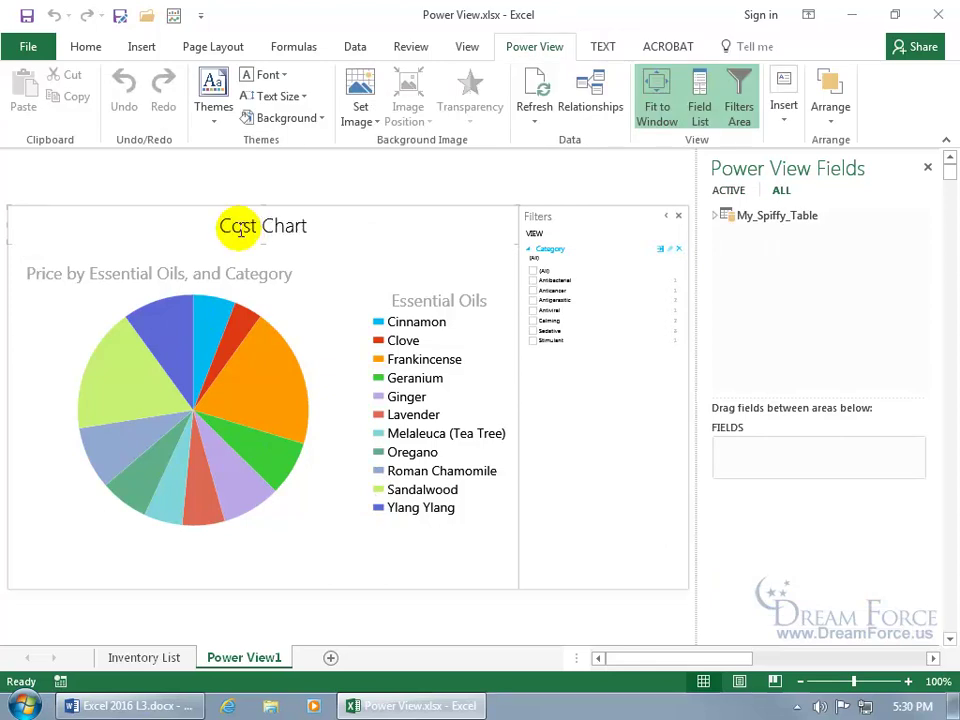
pyautogui.click(321, 302)
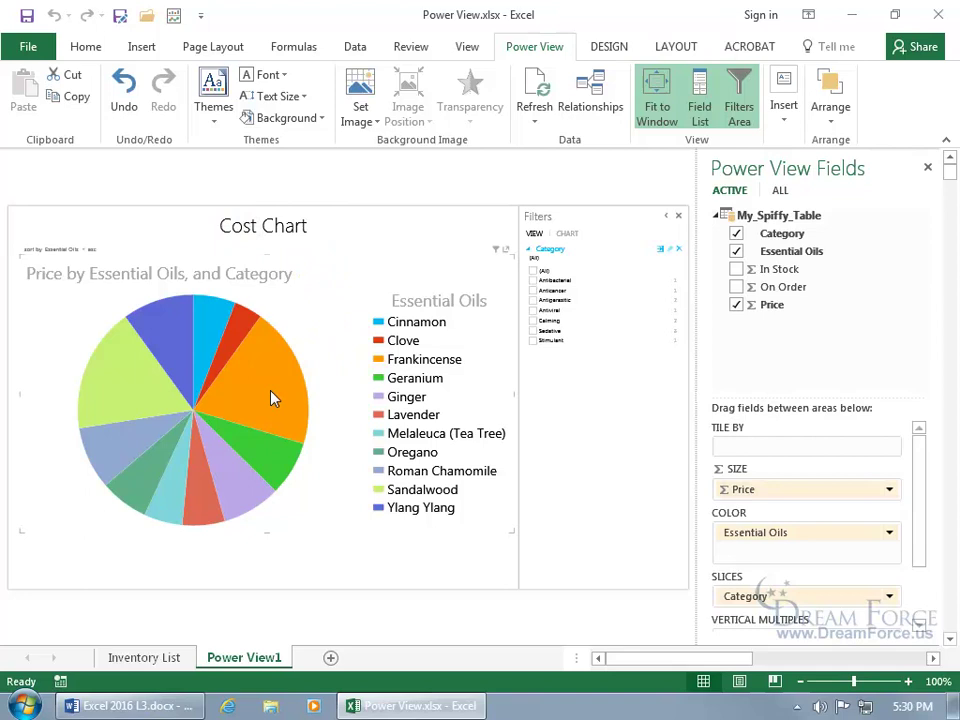
pyautogui.moveTo(270, 398)
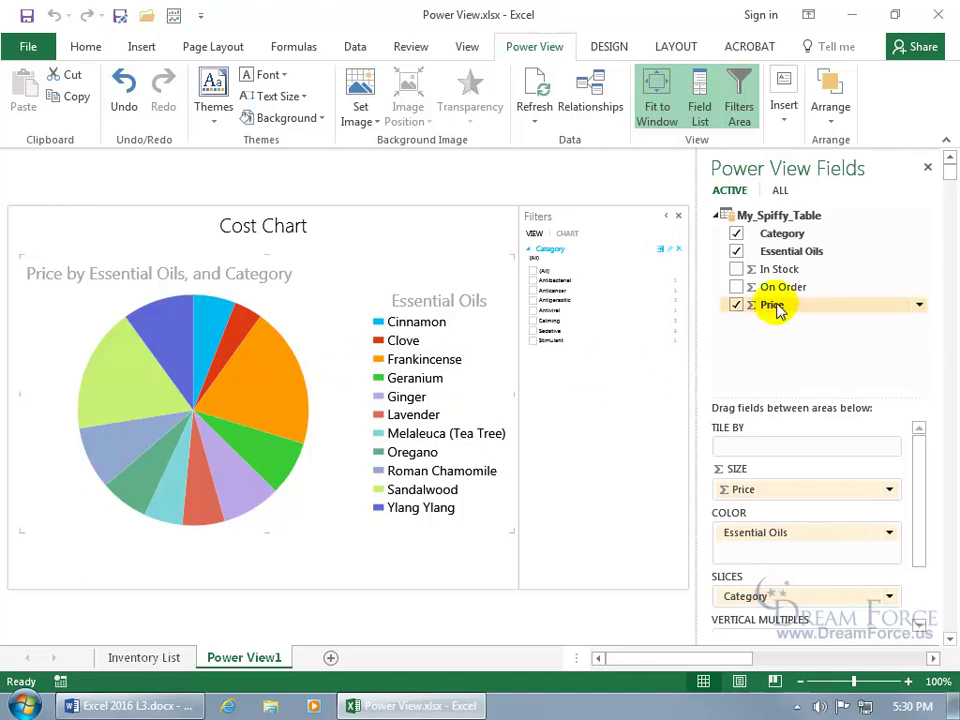
# - Add Price as a filter and try limiting the chart to higher-priced oils
pyautogui.moveTo(767, 306); pyautogui.dragTo(574, 384)
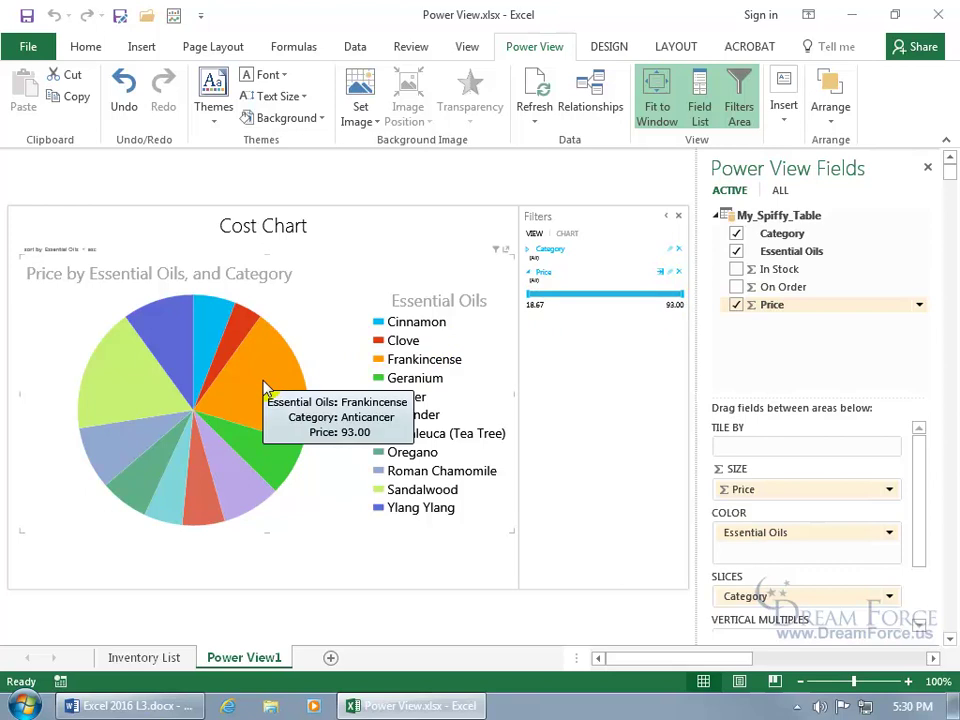
pyautogui.moveTo(233, 347)
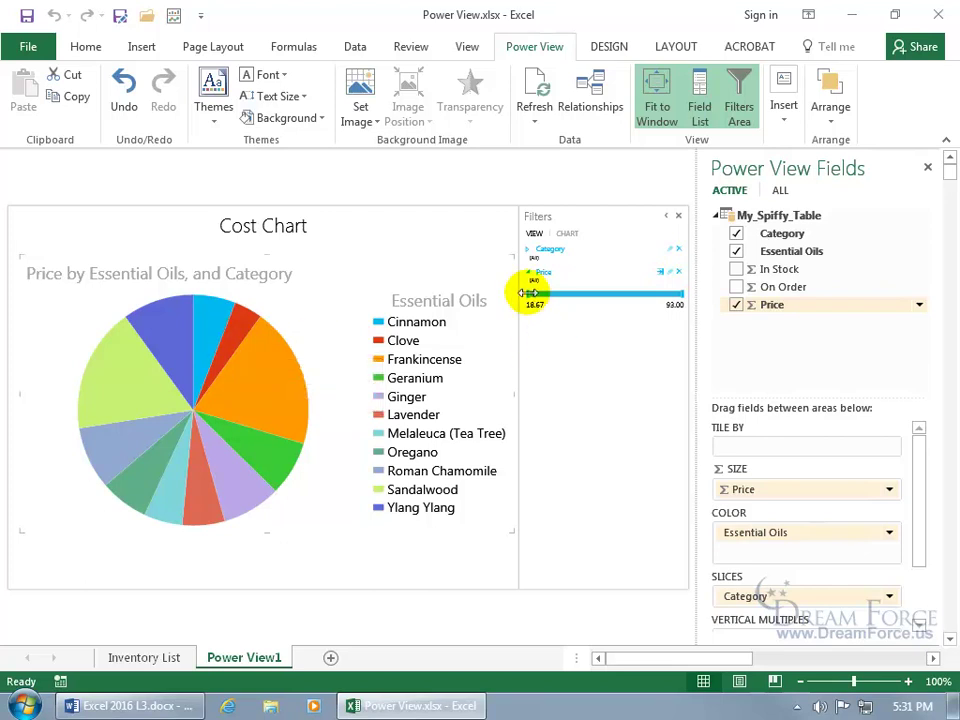
pyautogui.moveTo(529, 293); pyautogui.dragTo(572, 295)
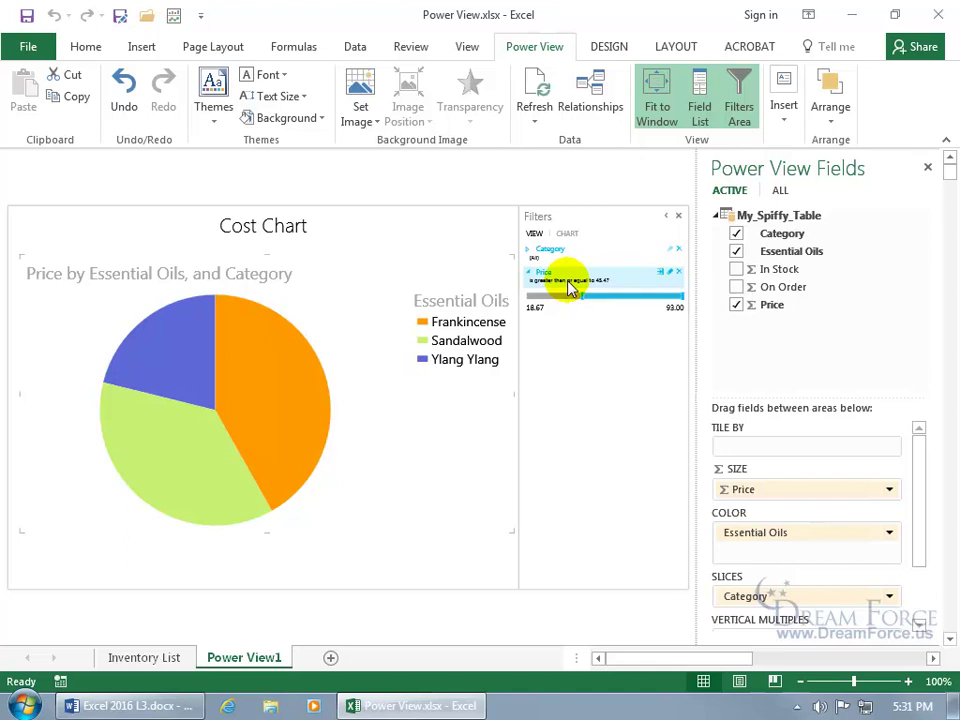
# - Reset the Price range, then cap it at about 58.81 so nine oils remain
pyautogui.click(355, 362)
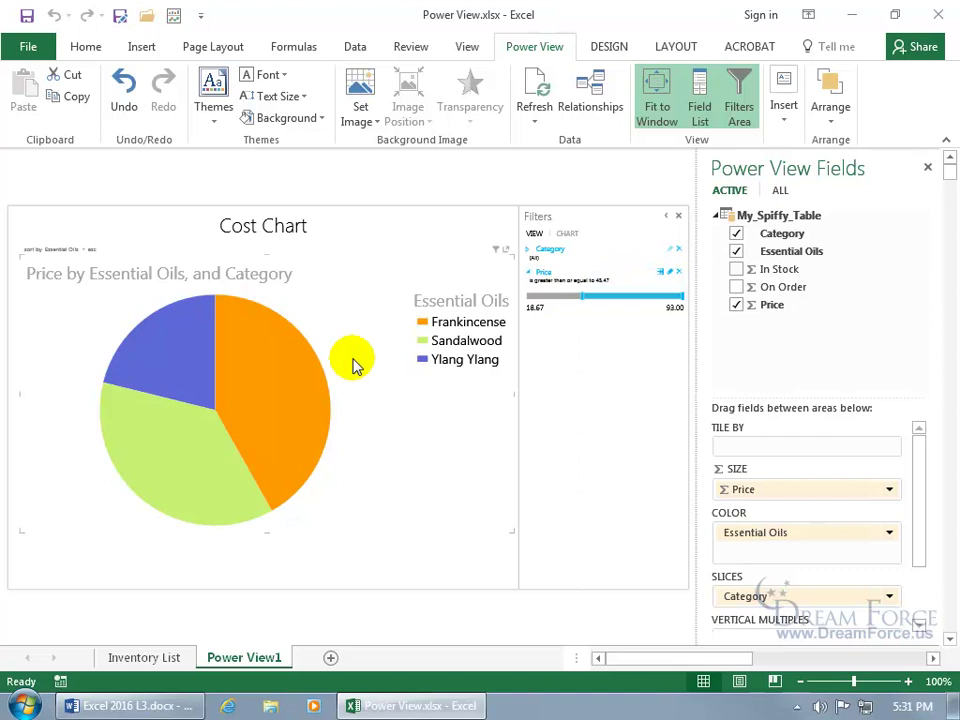
pyautogui.moveTo(182, 344)
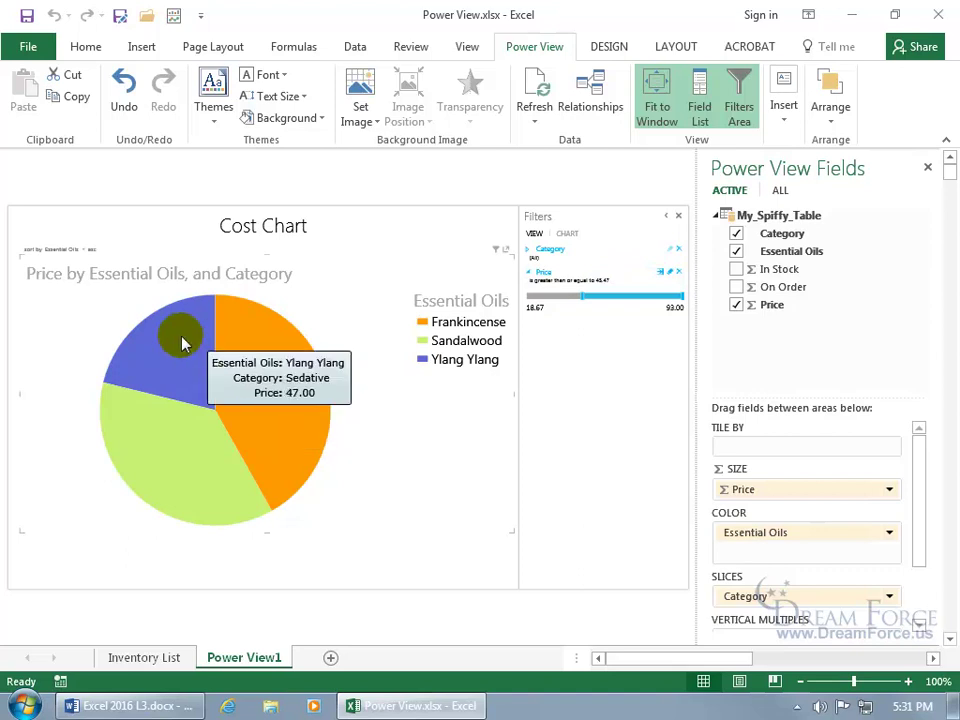
pyautogui.moveTo(178, 481)
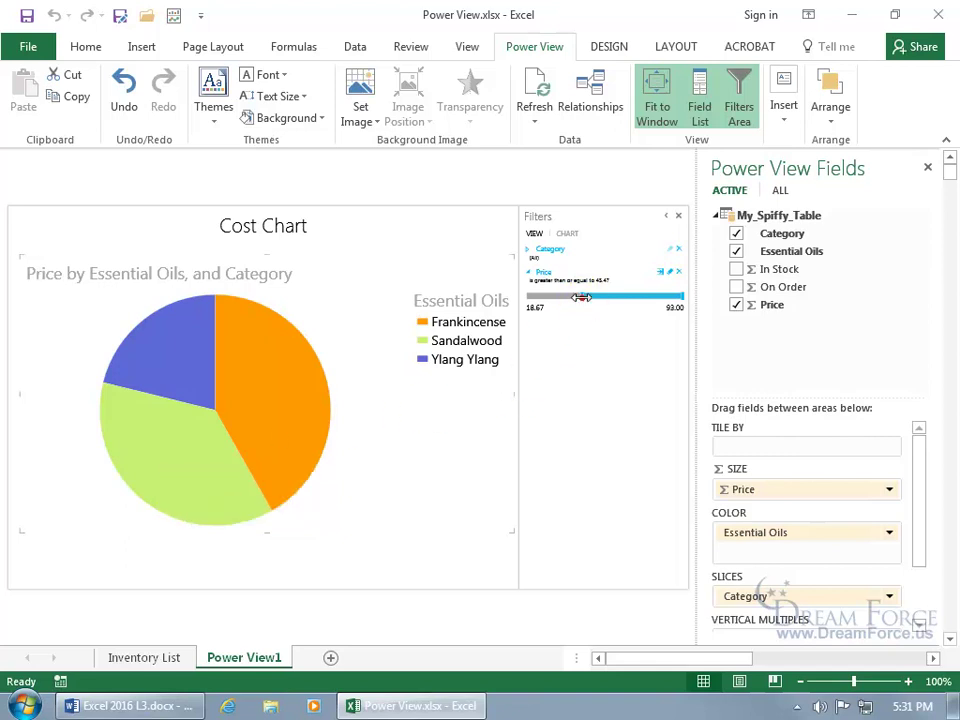
pyautogui.moveTo(581, 297); pyautogui.dragTo(528, 297)
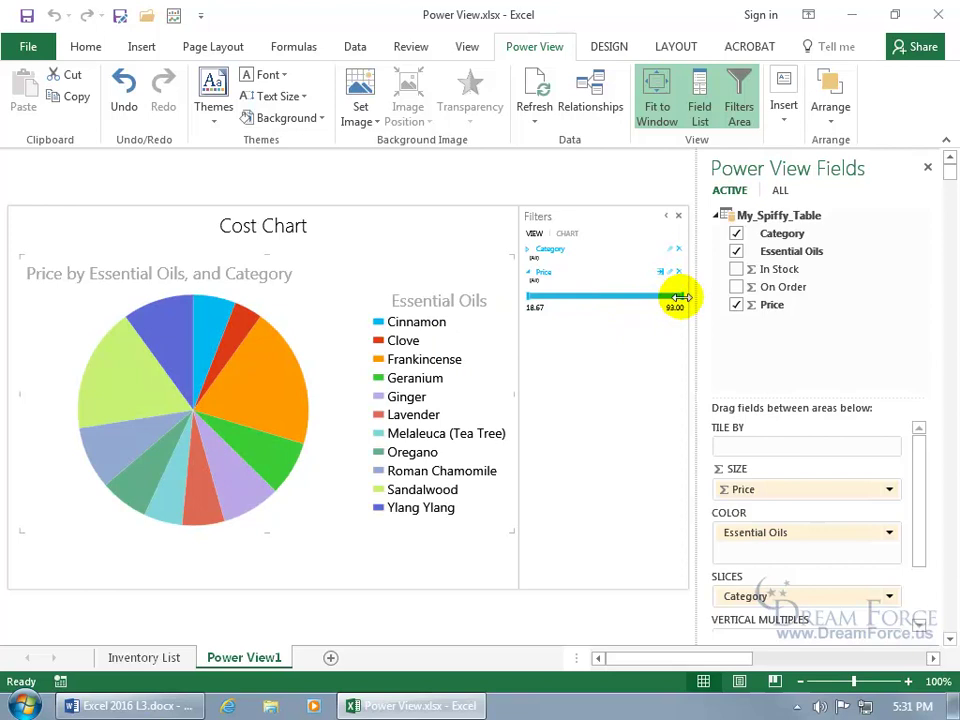
pyautogui.moveTo(680, 297); pyautogui.dragTo(612, 297)
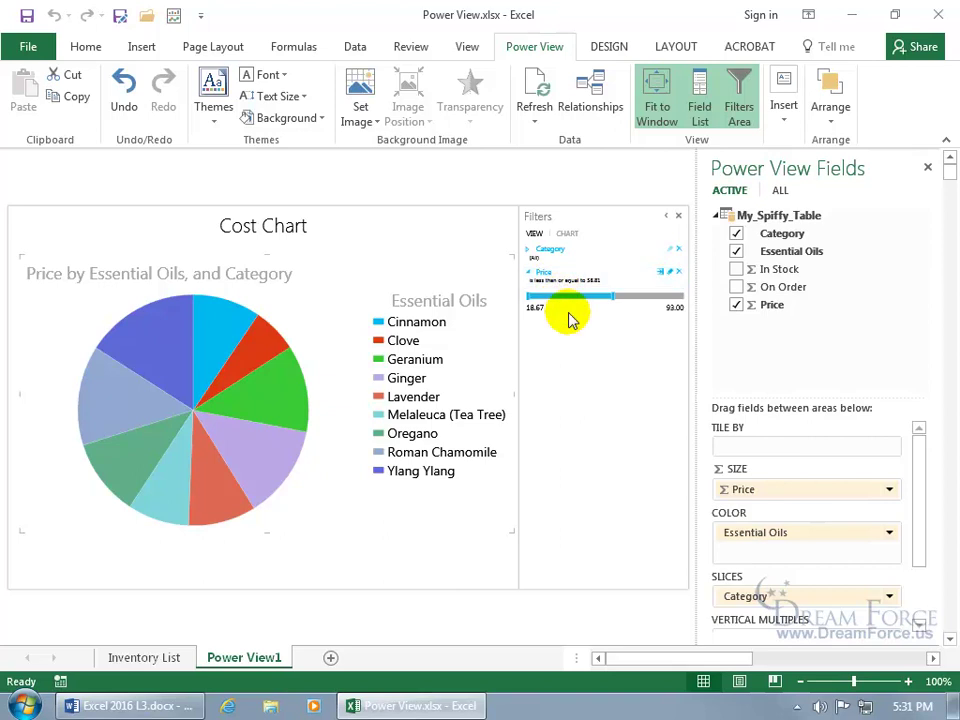
# - Clear and delete the Price filter, then re-add Price as a filter spanning 18.67 to 93.00
pyautogui.click(670, 276)
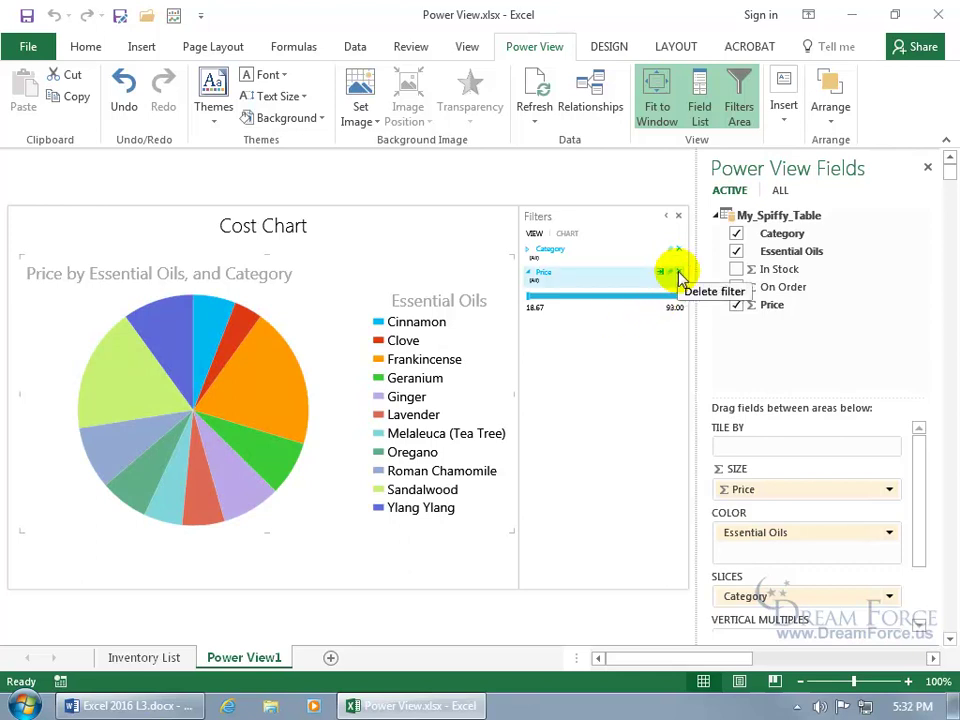
pyautogui.click(678, 272)
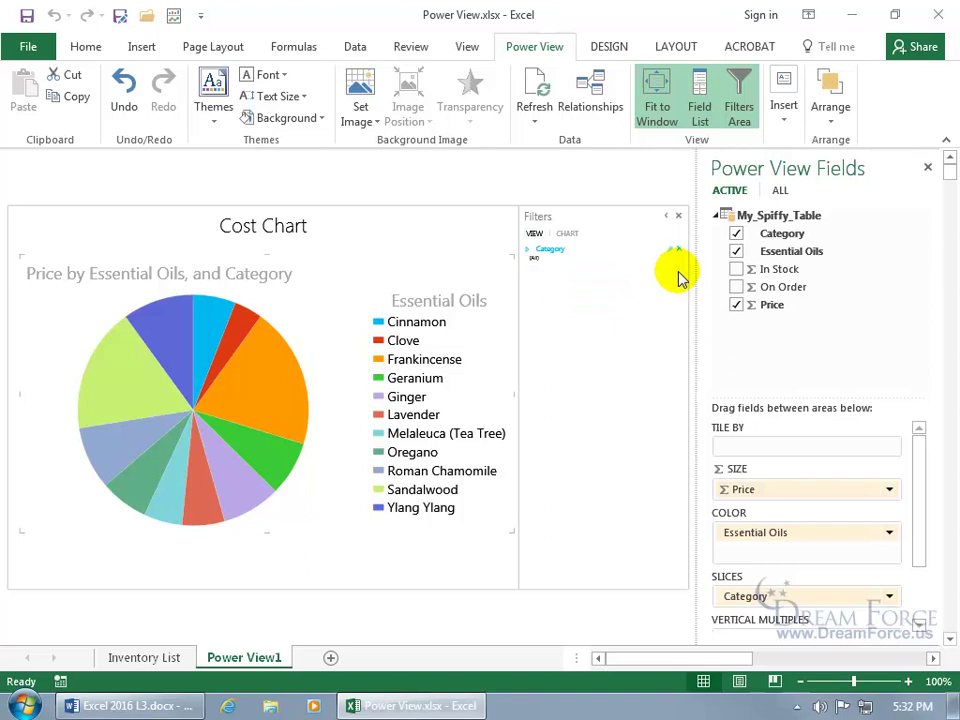
pyautogui.moveTo(772, 305); pyautogui.dragTo(565, 312)
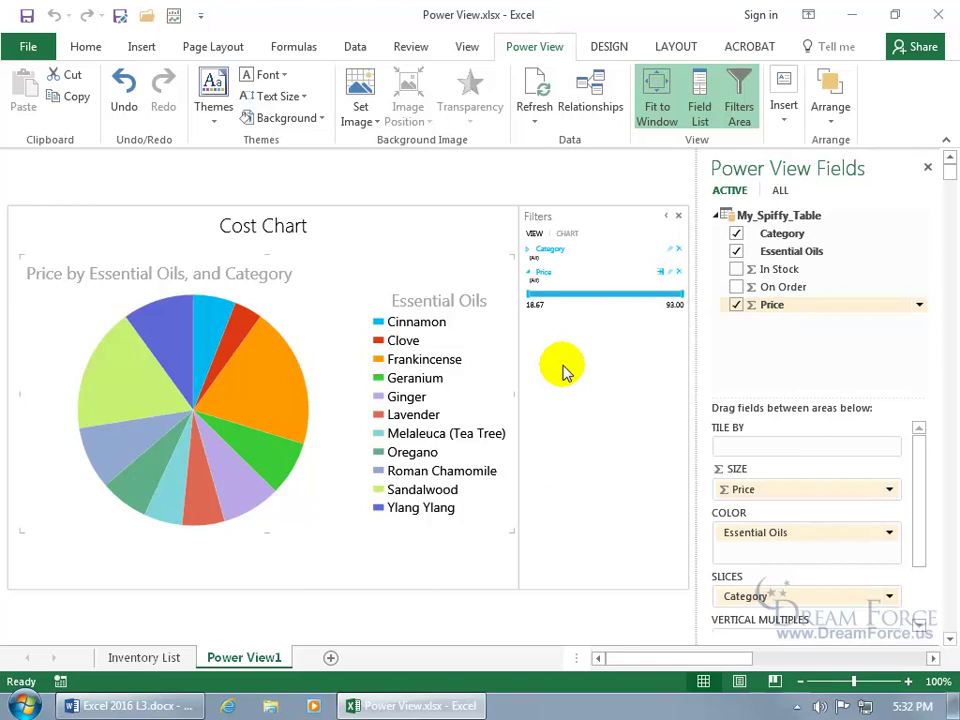
pyautogui.click(661, 275)
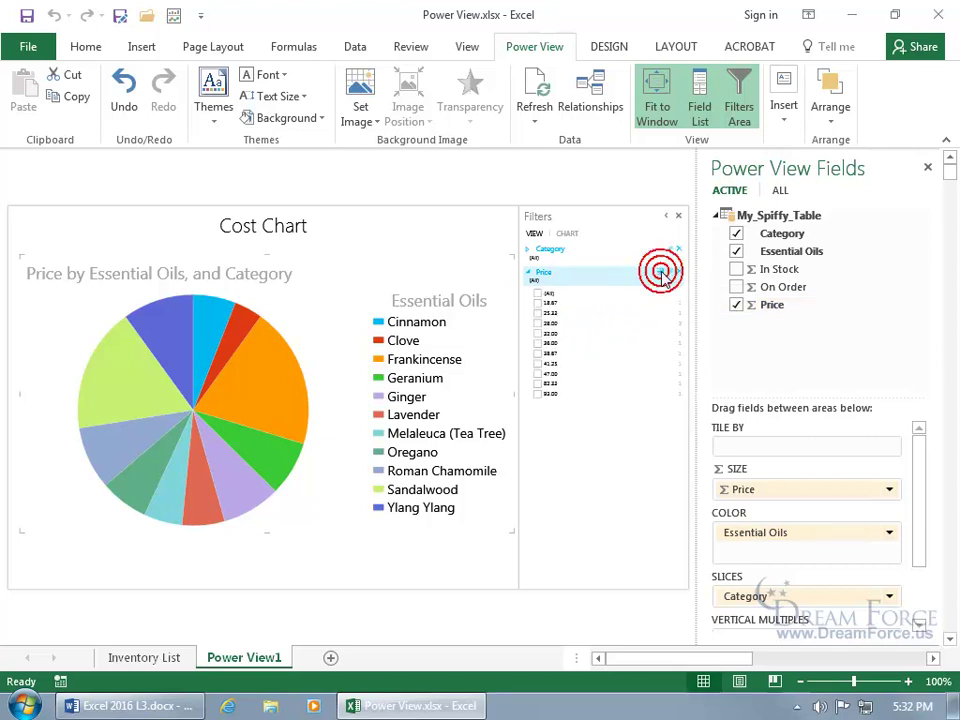
pyautogui.click(535, 313)
pyautogui.click(533, 333)
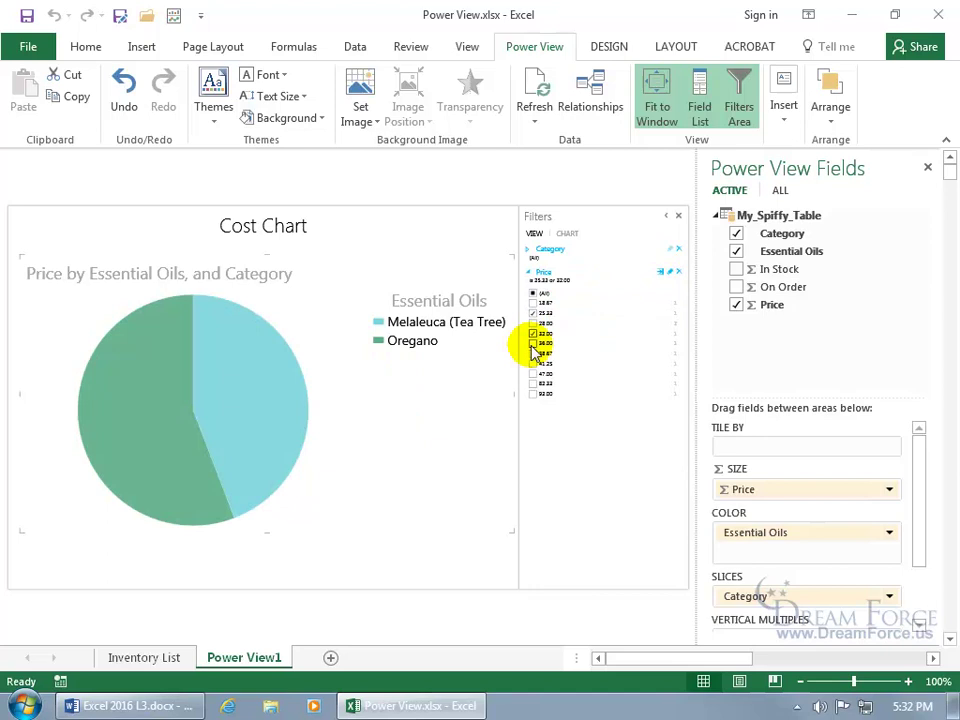
pyautogui.click(533, 343)
pyautogui.click(534, 395)
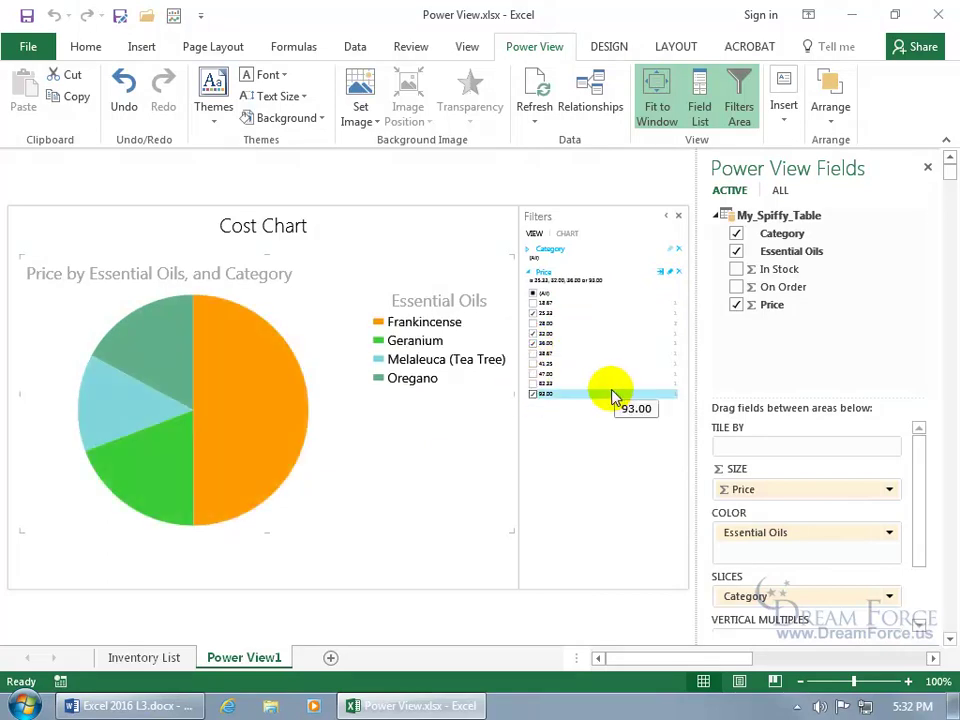
pyautogui.click(661, 275)
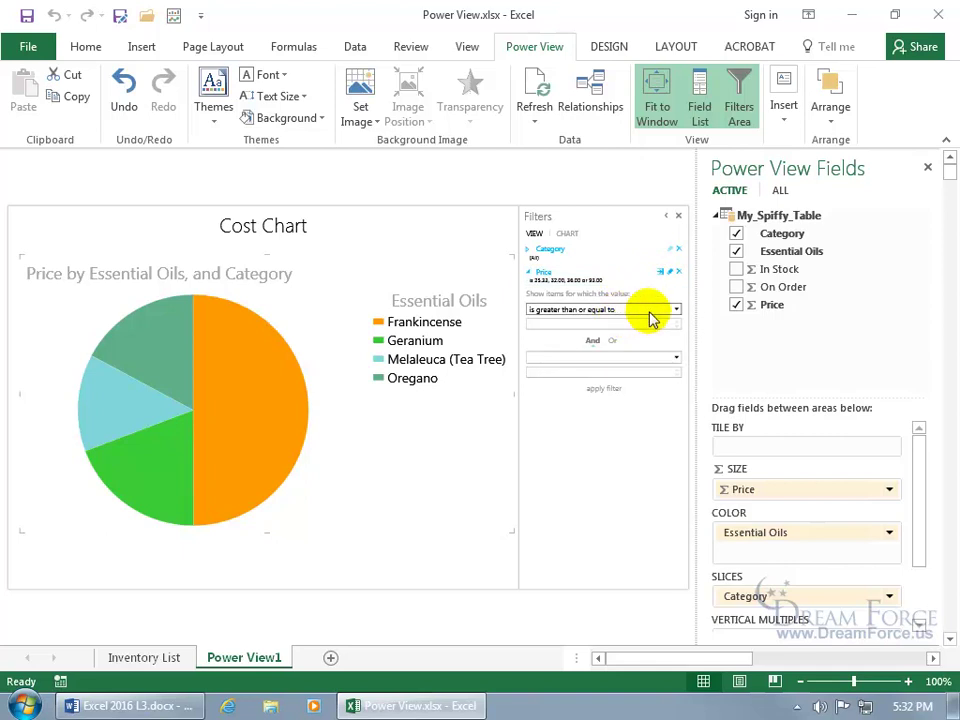
pyautogui.click(677, 311)
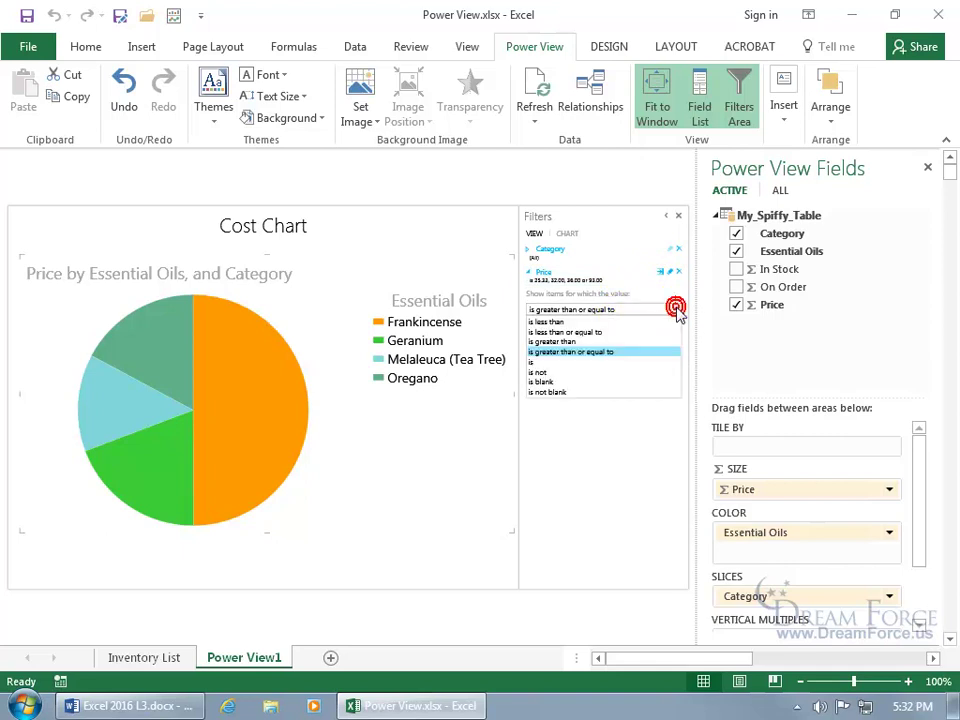
pyautogui.click(614, 333)
pyautogui.click(598, 321)
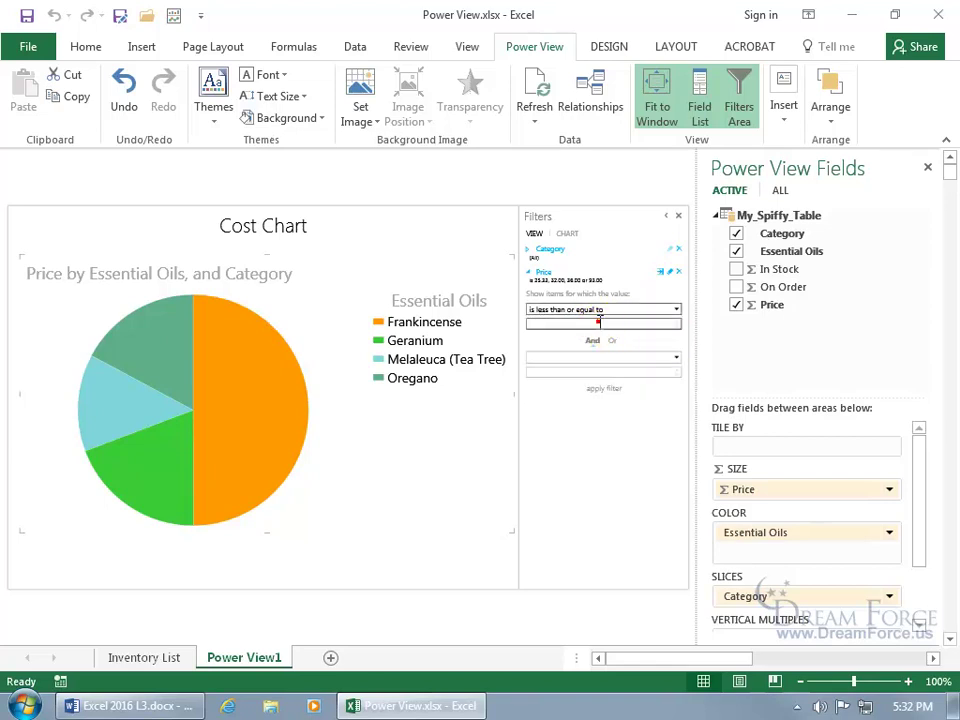
pyautogui.write('50')
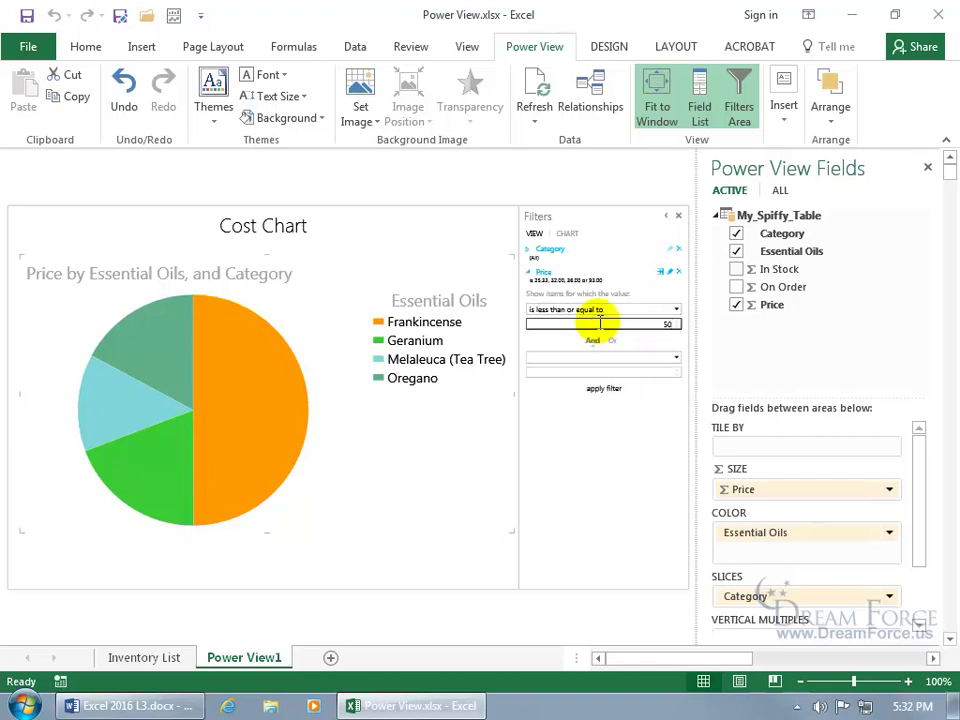
pyautogui.press('Return')
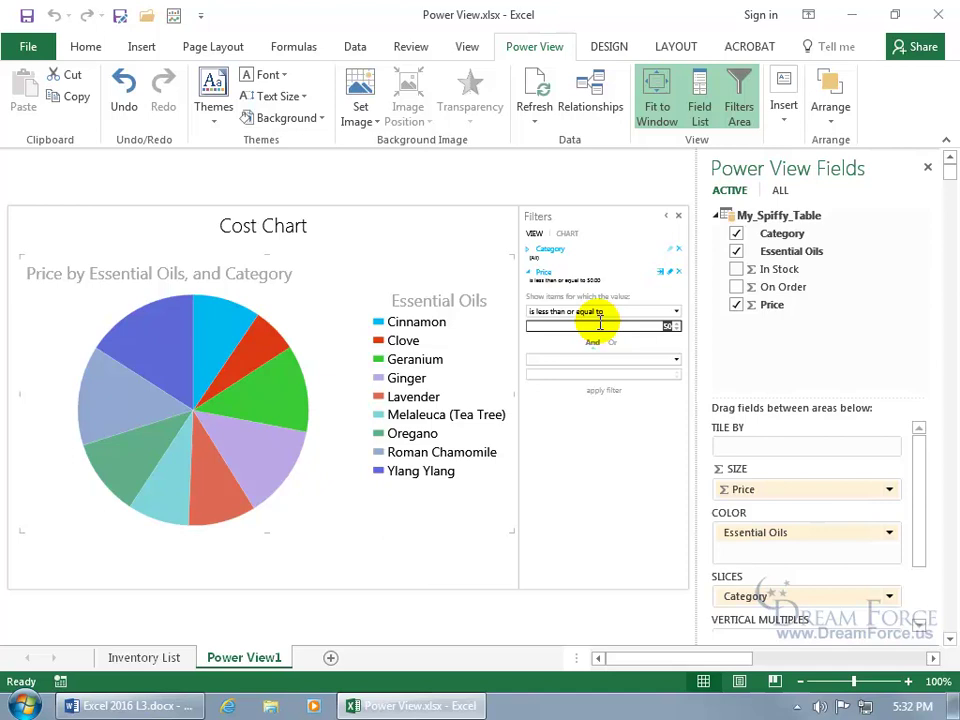
pyautogui.moveTo(267, 397)
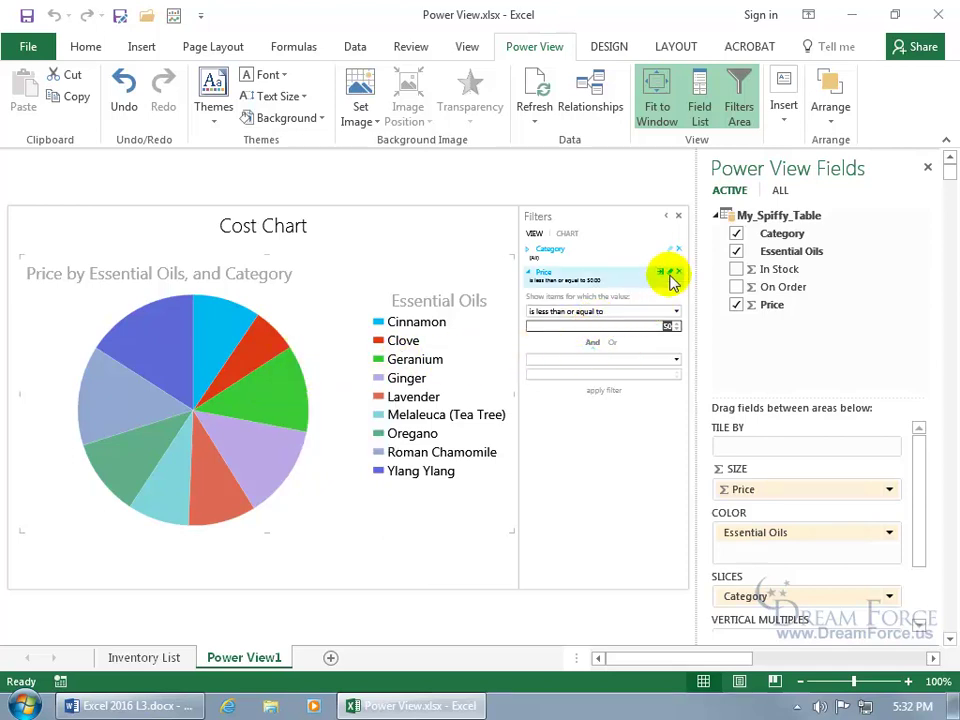
pyautogui.click(670, 273)
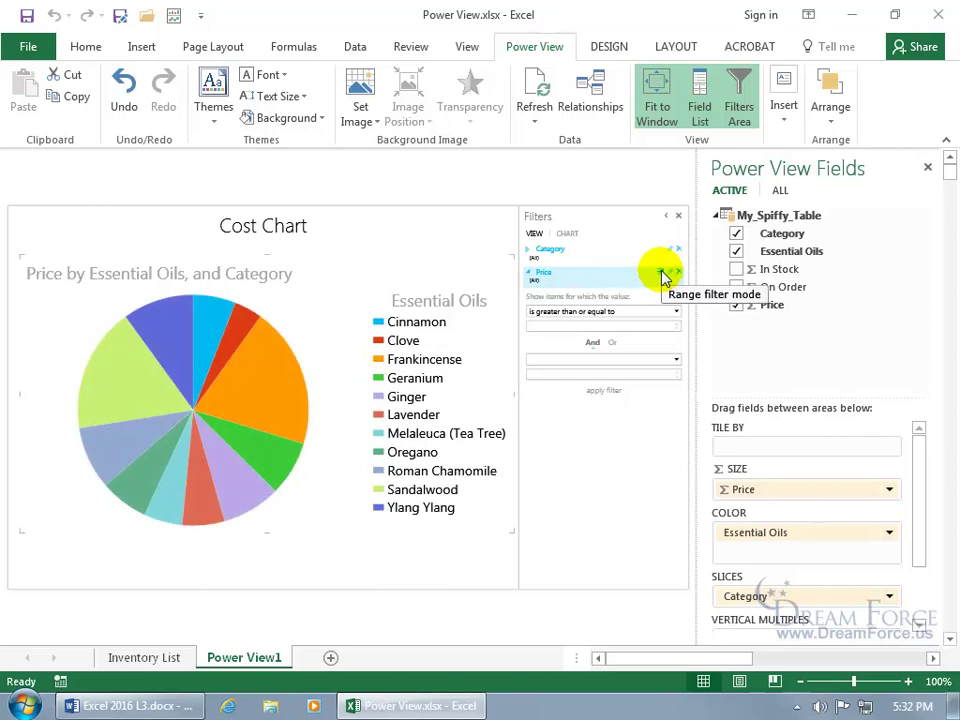
pyautogui.click(660, 274)
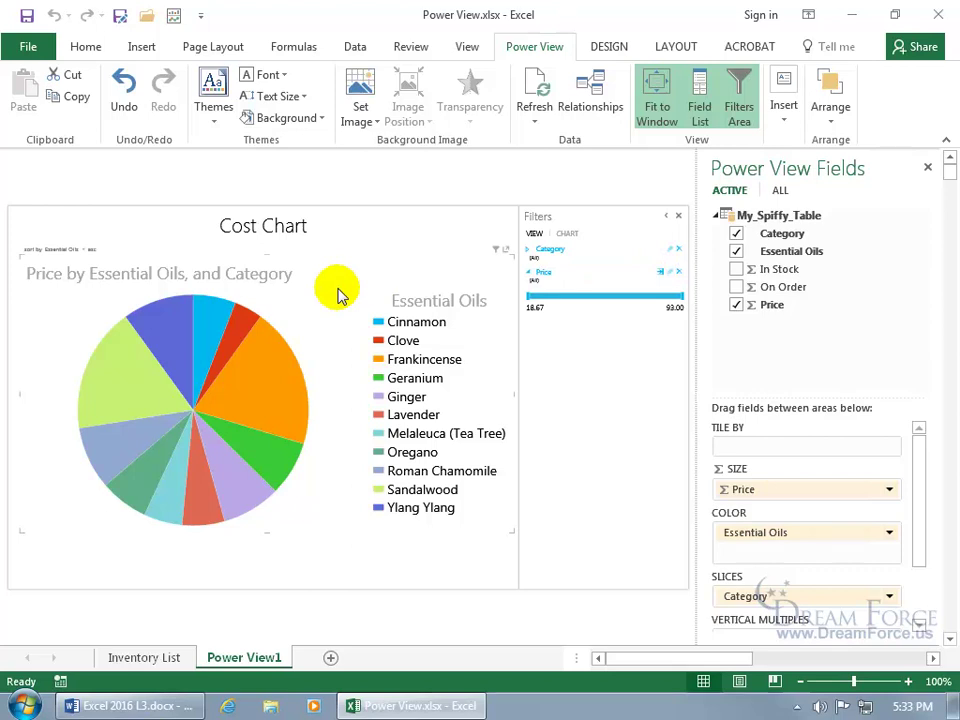
# - Change the Cost Chart pie to a Scatter chart plotting oils by Price, colored by Category
pyautogui.click(612, 48)
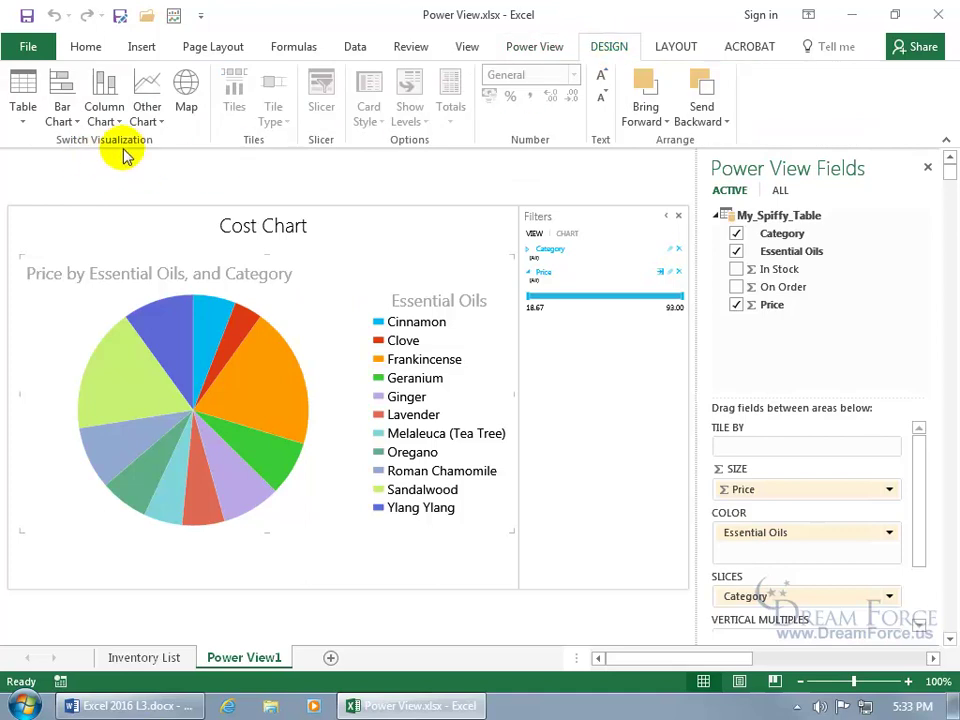
pyautogui.click(154, 122)
pyautogui.click(152, 165)
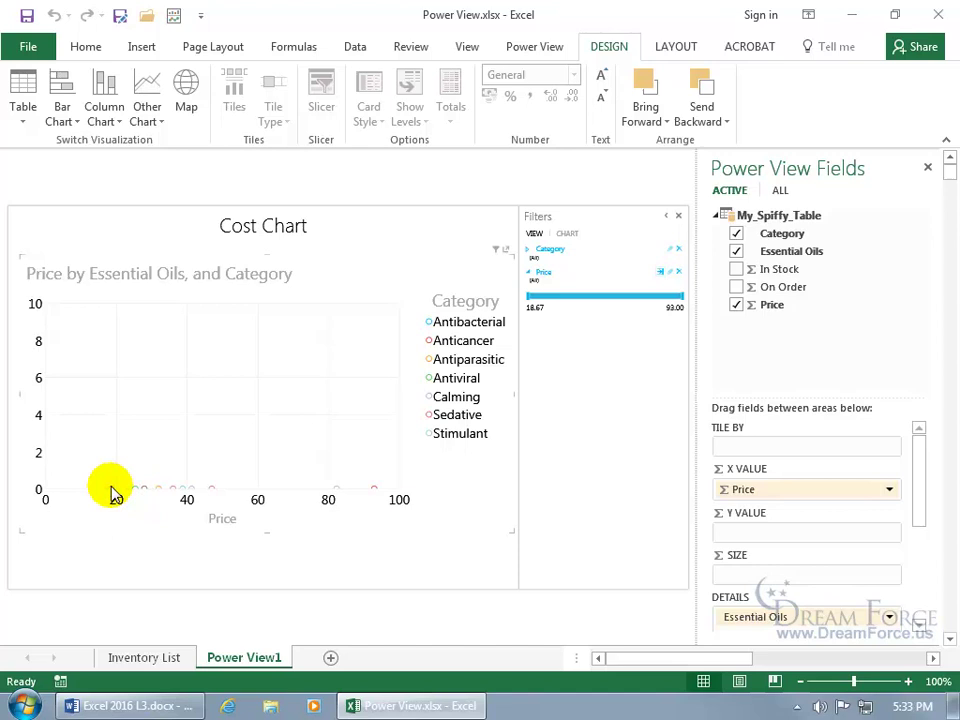
pyautogui.moveTo(112, 490)
pyautogui.moveTo(377, 494)
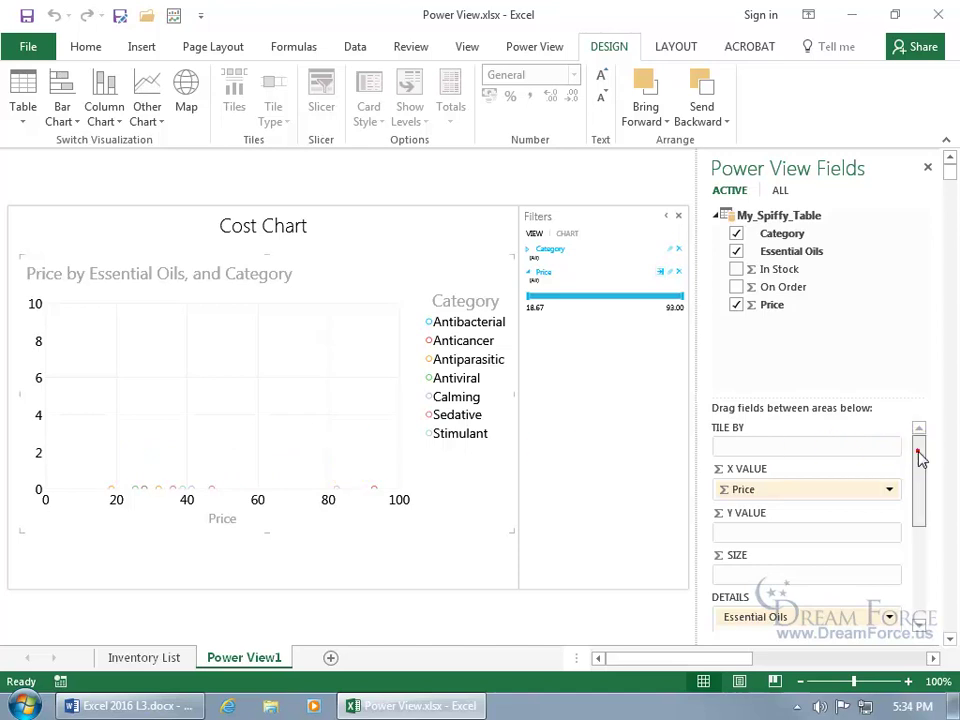
# - Put Price on the scatter's play axis and play the 18.67 to 93.00 timeline
pyautogui.moveTo(921, 456); pyautogui.dragTo(921, 578)
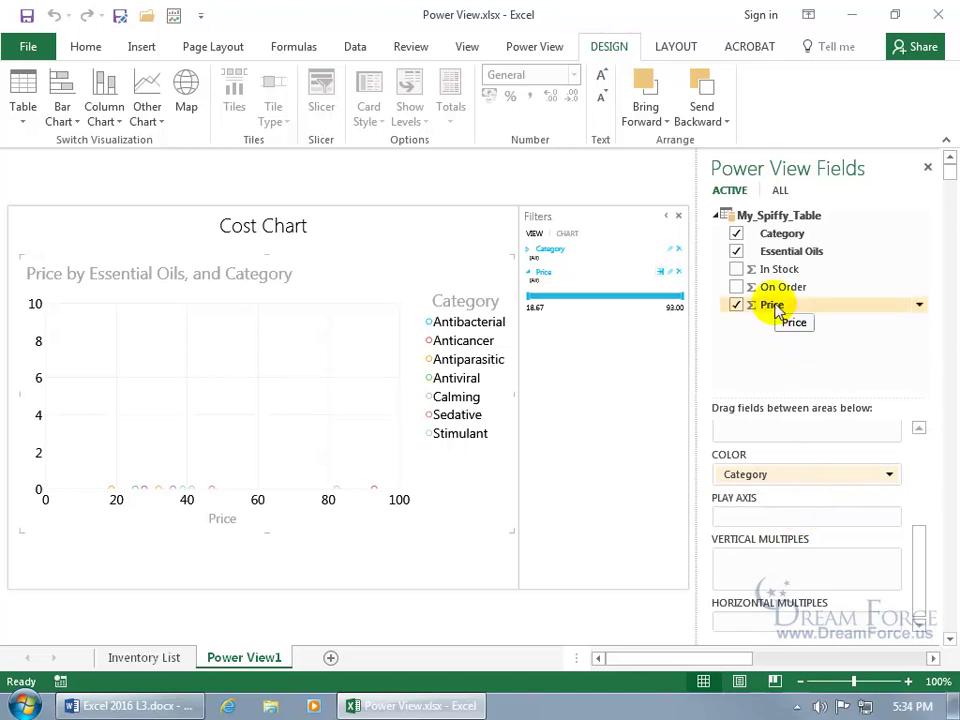
pyautogui.moveTo(775, 310); pyautogui.dragTo(775, 520)
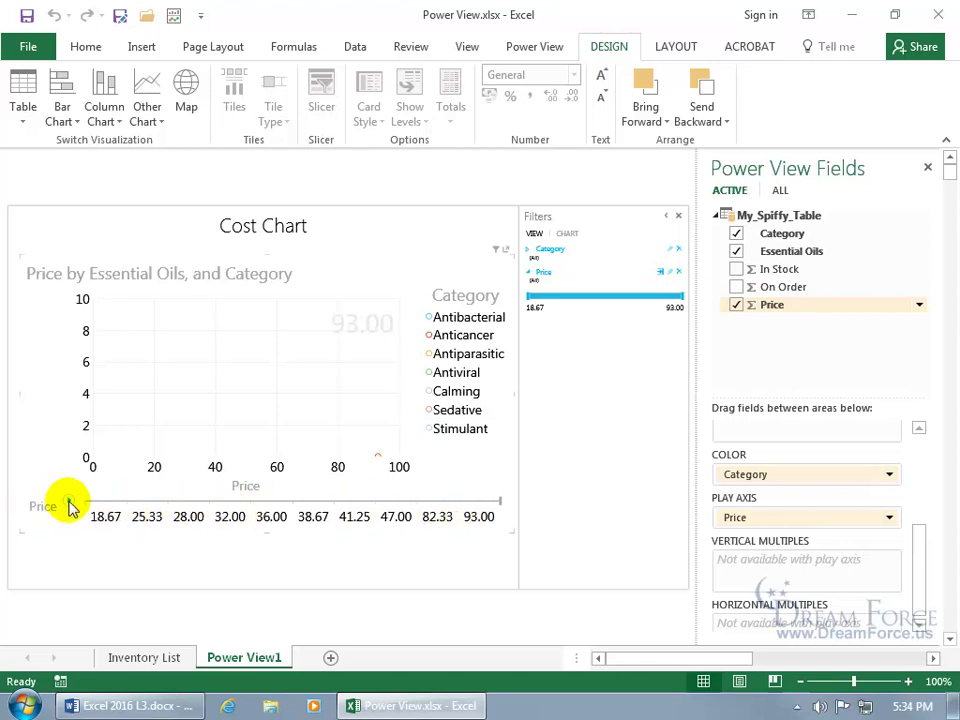
pyautogui.click(69, 500)
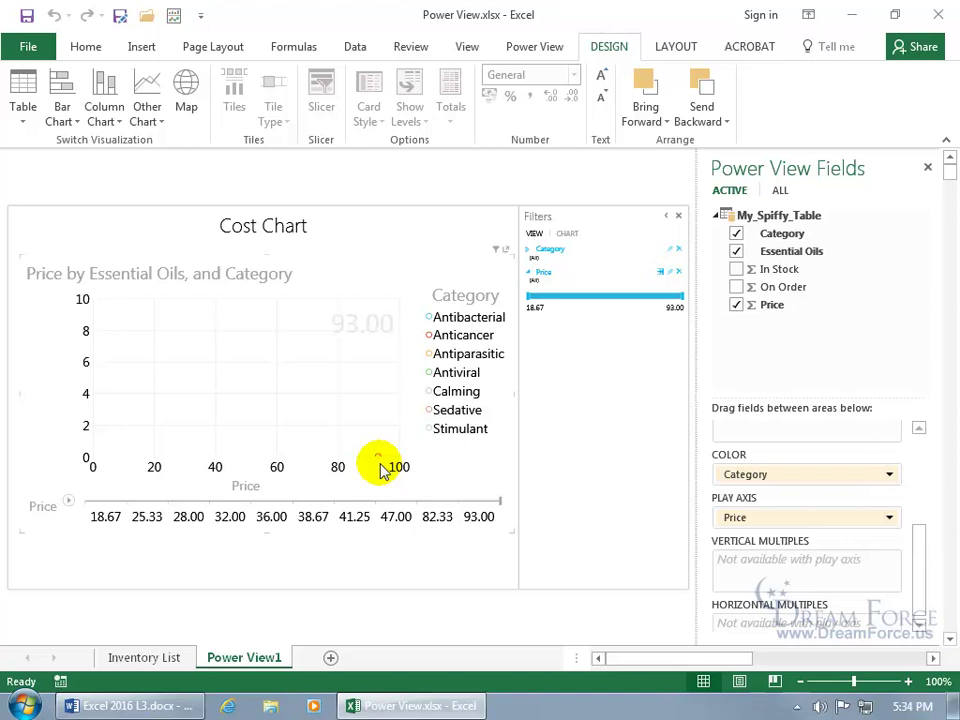
# - Add Price to the Y Value and Size wells so bubbles are sized by Price
pyautogui.moveTo(924, 553); pyautogui.dragTo(924, 456)
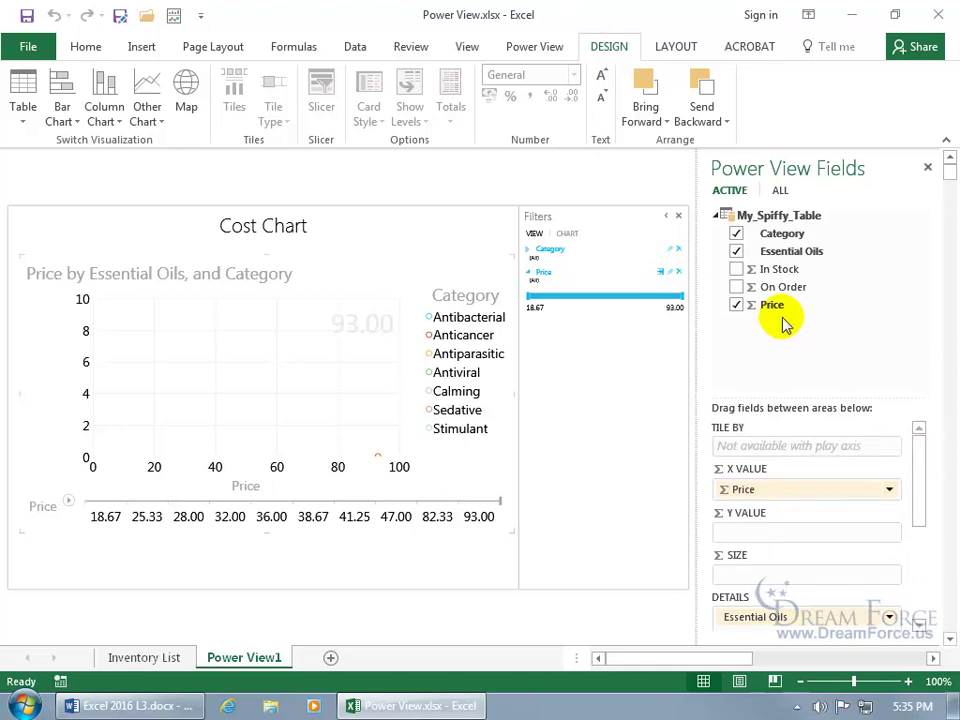
pyautogui.moveTo(773, 304)
pyautogui.mouseDown()
pyautogui.moveTo(785, 347)
pyautogui.moveTo(789, 542)
pyautogui.mouseUp()
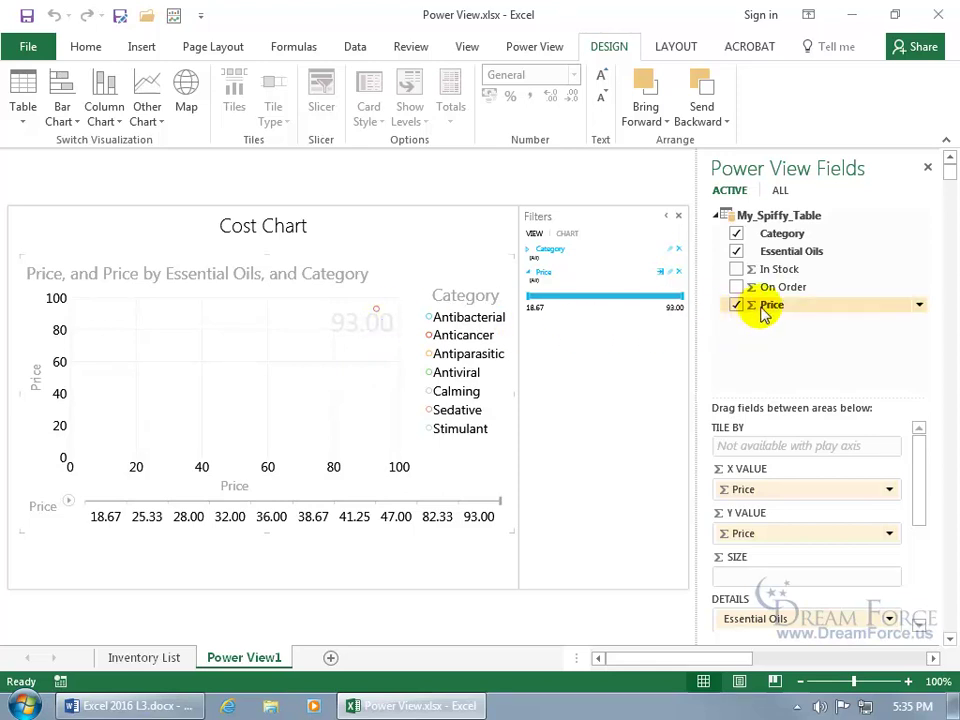
pyautogui.click(765, 304)
pyautogui.moveTo(780, 342); pyautogui.dragTo(762, 586)
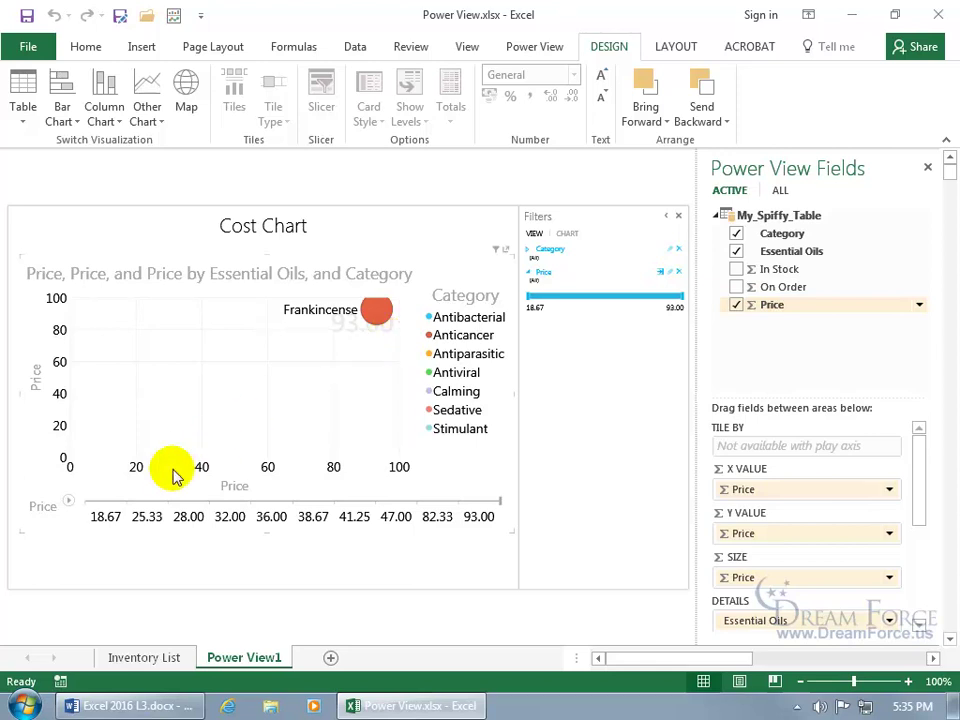
# - Play the bubble chart's Price animation through the price points
pyautogui.click(68, 500)
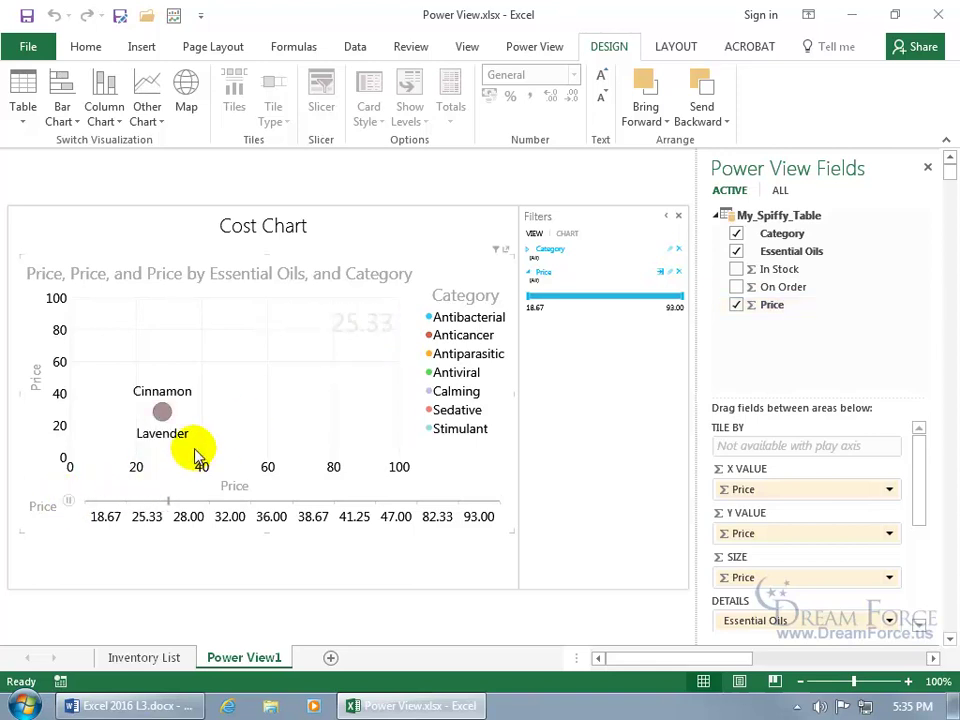